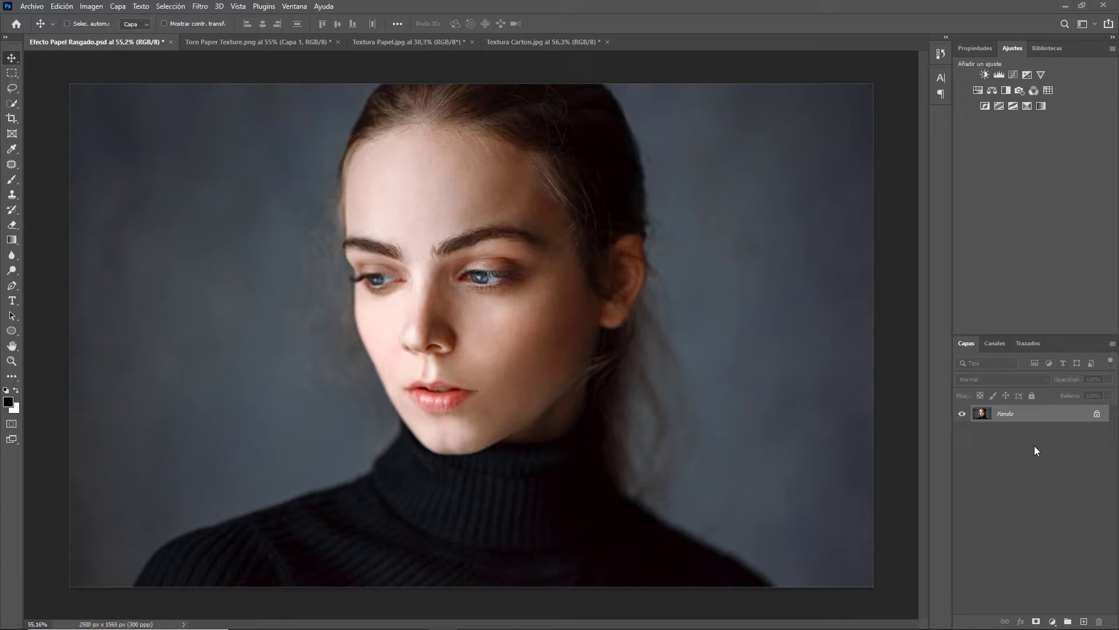
# Step: Review the torn, crumpled and cardboard textures, then drag the torn paper layer into the portrait
pyautogui.click(280, 40)
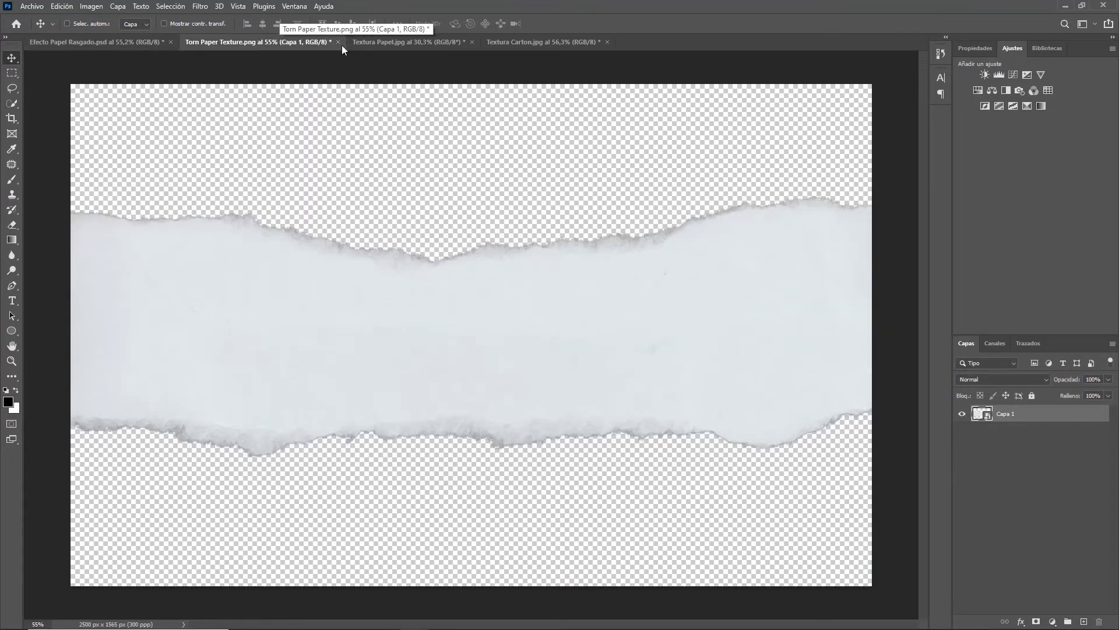
pyautogui.click(403, 42)
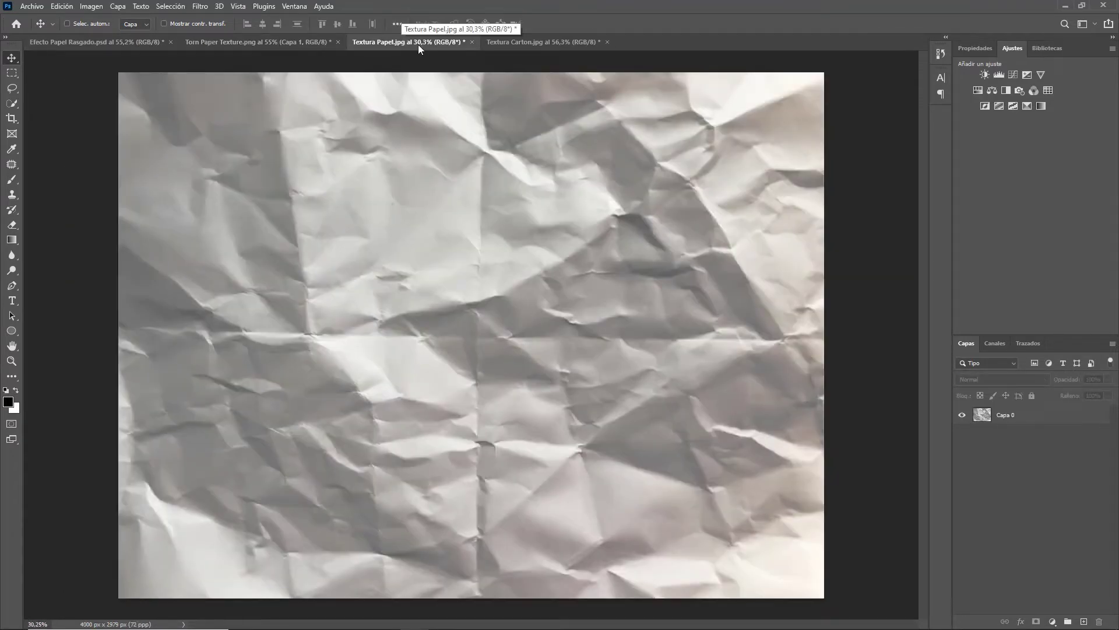
pyautogui.click(536, 42)
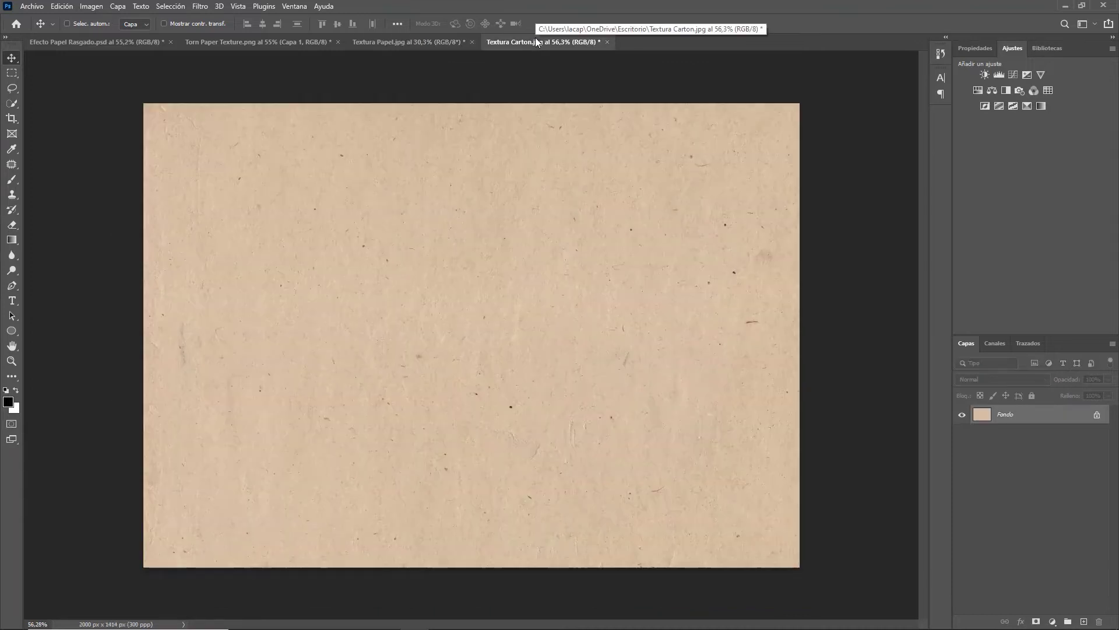
pyautogui.click(270, 47)
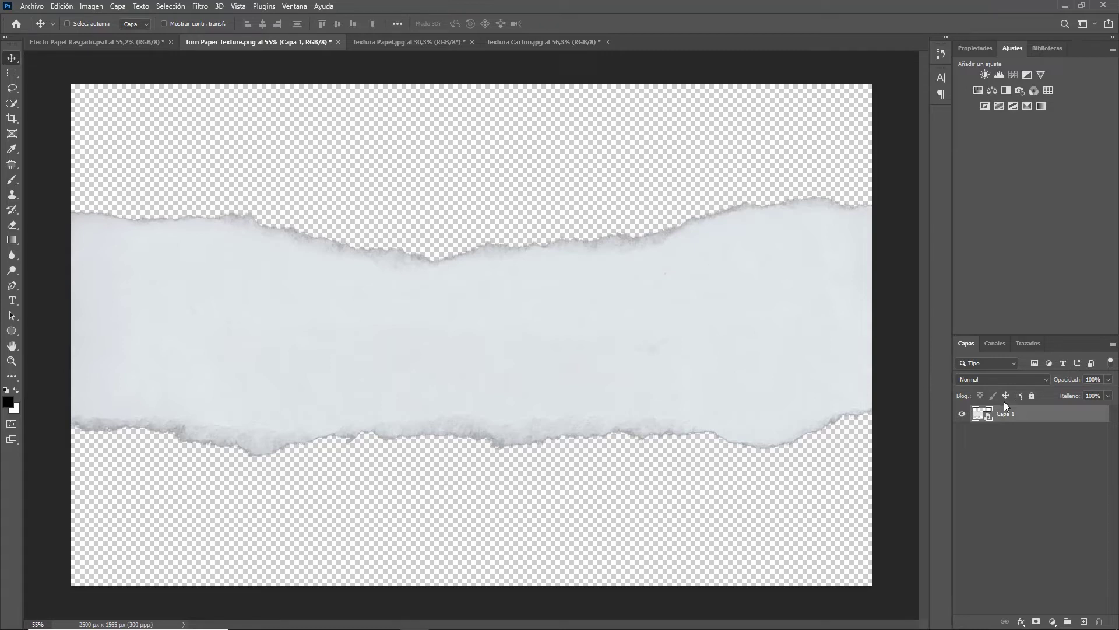
pyautogui.moveTo(1005, 413)
pyautogui.mouseDown()
pyautogui.moveTo(113, 44)
pyautogui.moveTo(448, 302)
pyautogui.mouseUp()
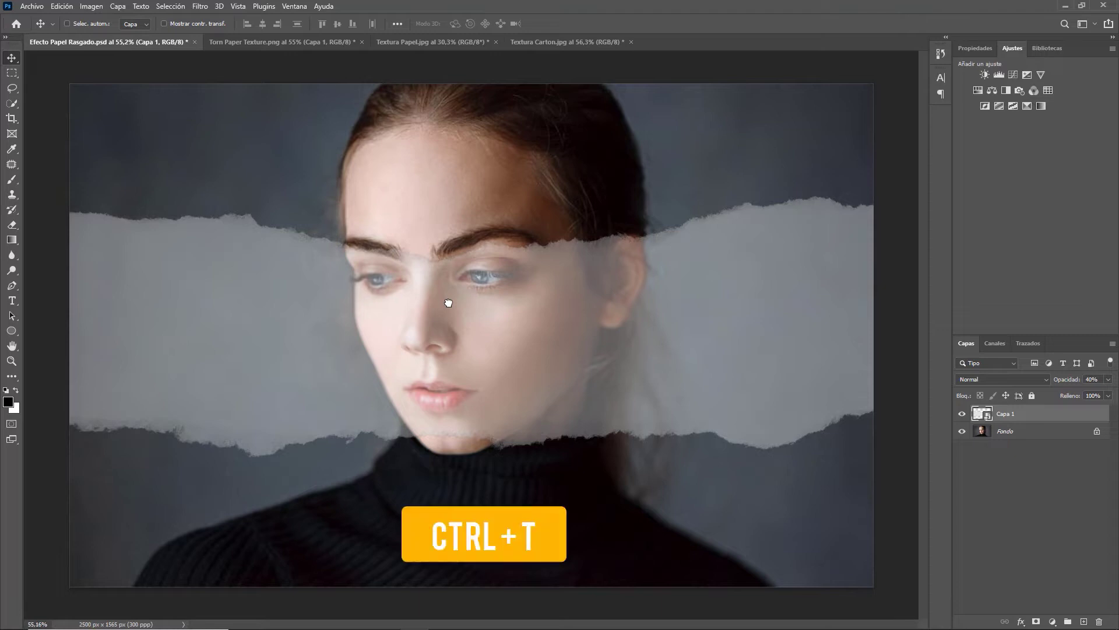
# Step: Transform the torn strip into a thin full-width band over the eyes at 100% opacity
pyautogui.hotkey('ctrl', 't')
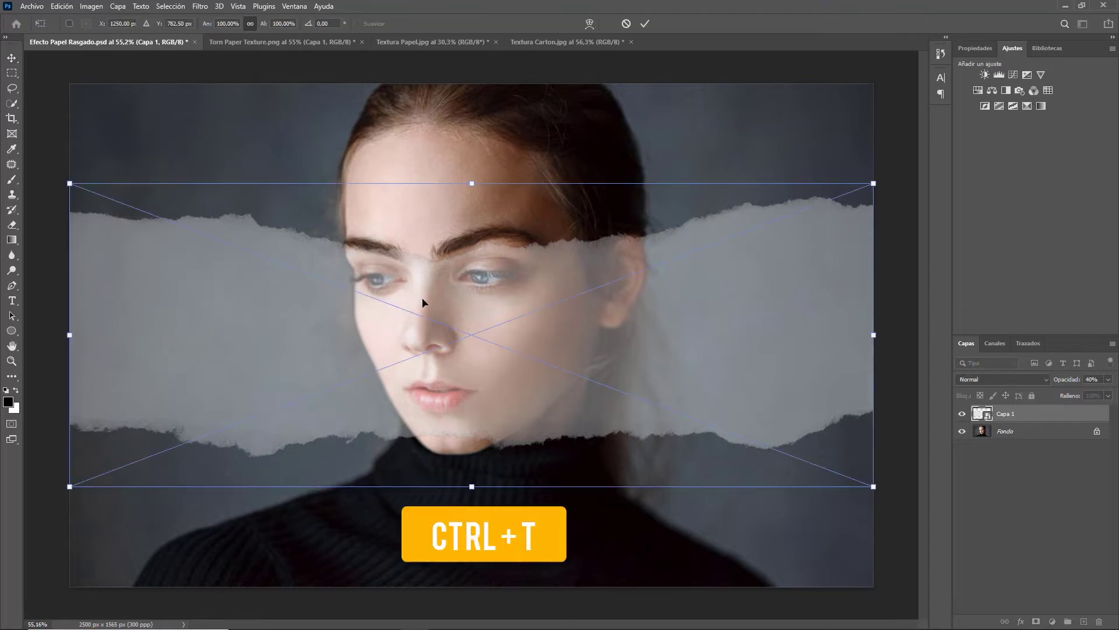
pyautogui.moveTo(423, 297); pyautogui.dragTo(443, 251)
pyautogui.moveTo(469, 442); pyautogui.dragTo(467, 359)
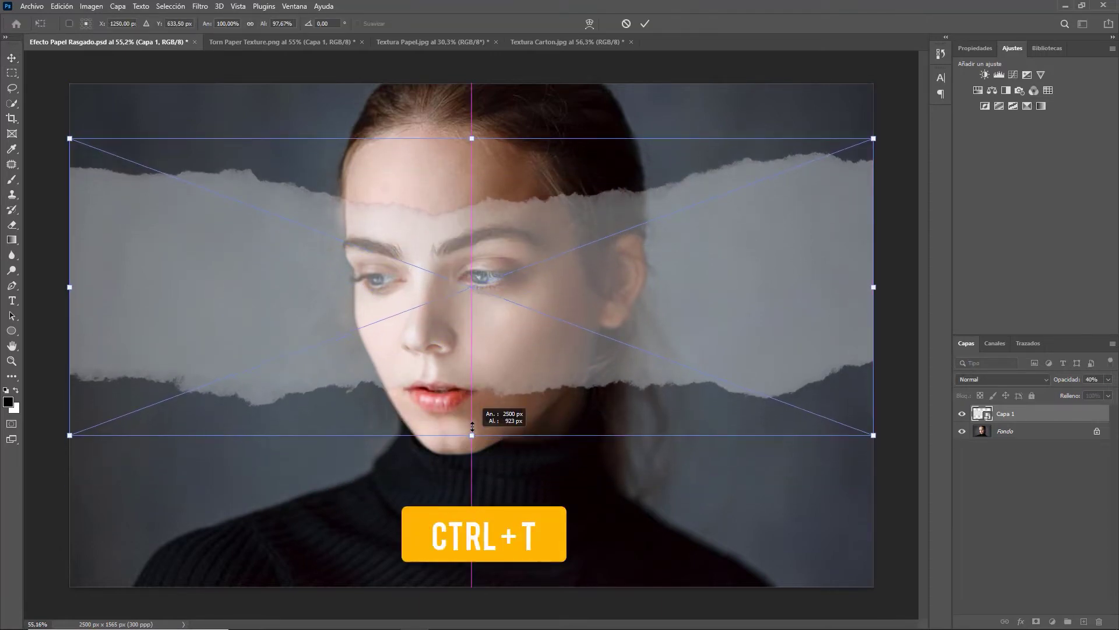
pyautogui.moveTo(472, 138); pyautogui.dragTo(471, 155)
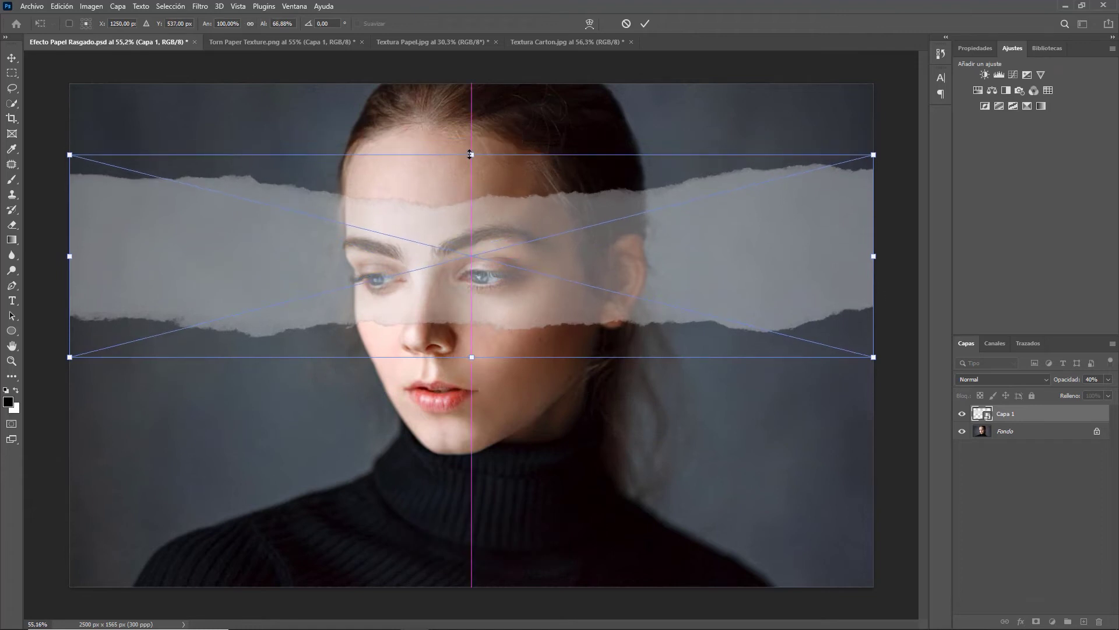
pyautogui.moveTo(471, 357); pyautogui.dragTo(472, 356)
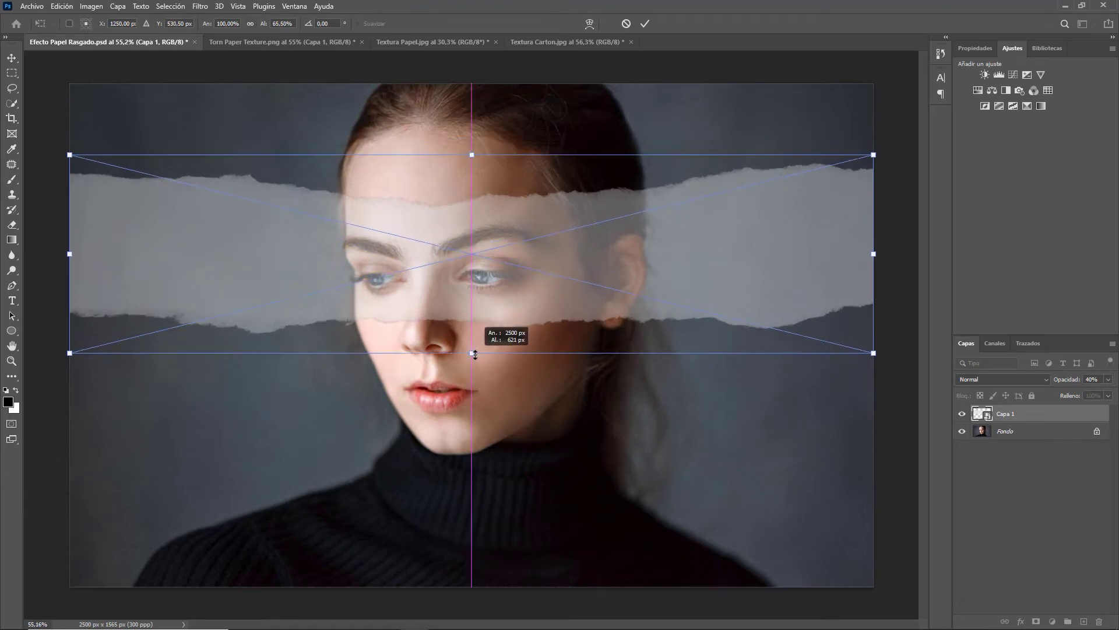
pyautogui.moveTo(878, 267); pyautogui.dragTo(900, 263)
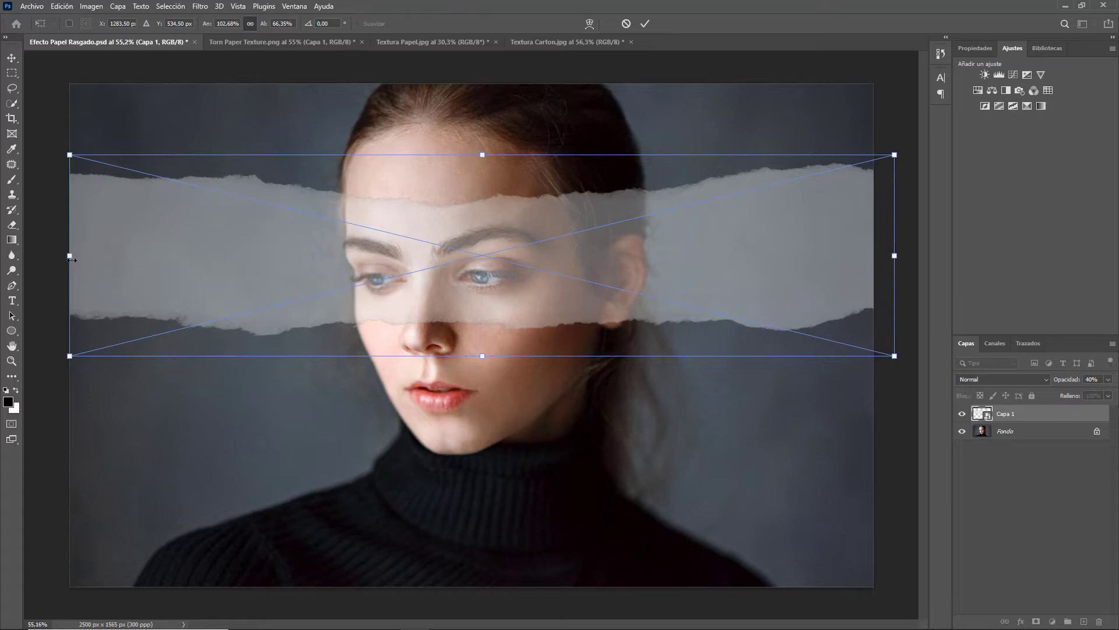
pyautogui.moveTo(71, 259); pyautogui.dragTo(45, 259)
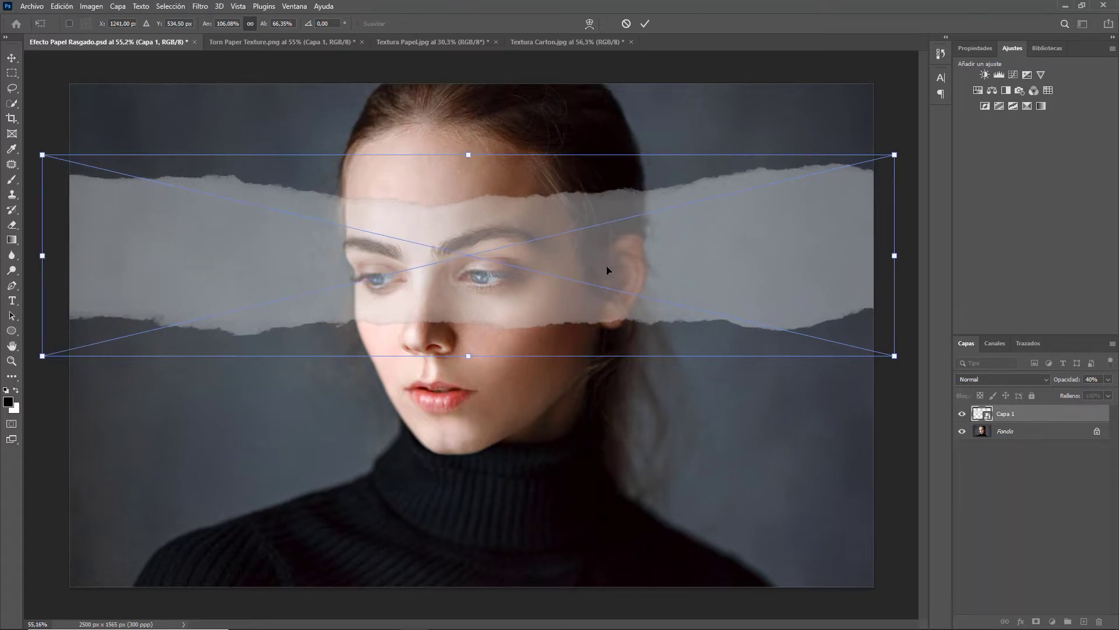
pyautogui.press('Return')
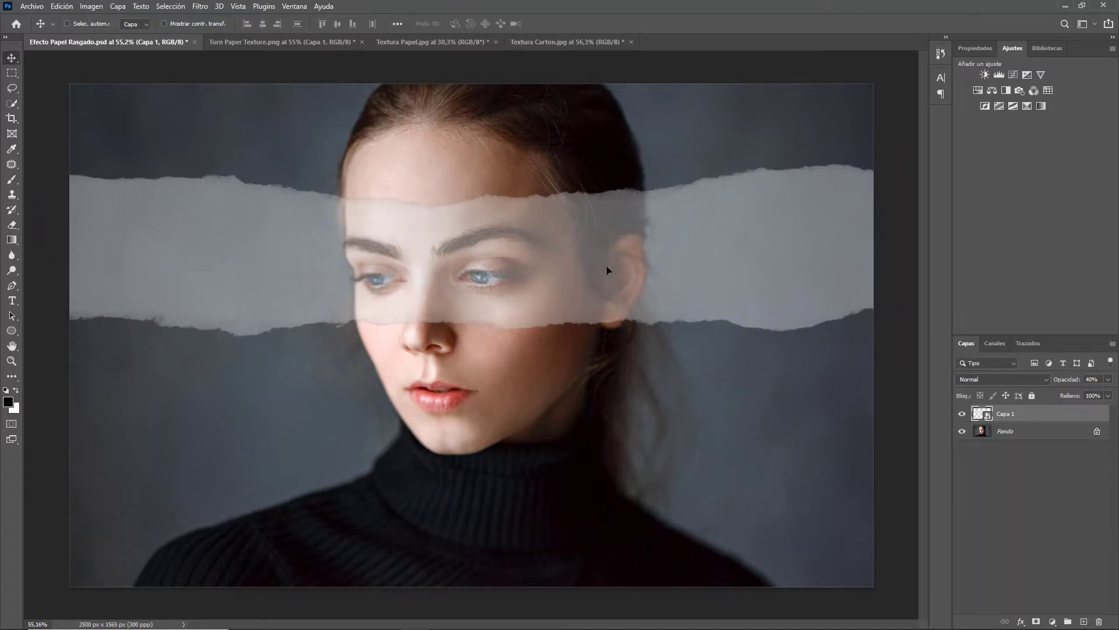
pyautogui.press('0')
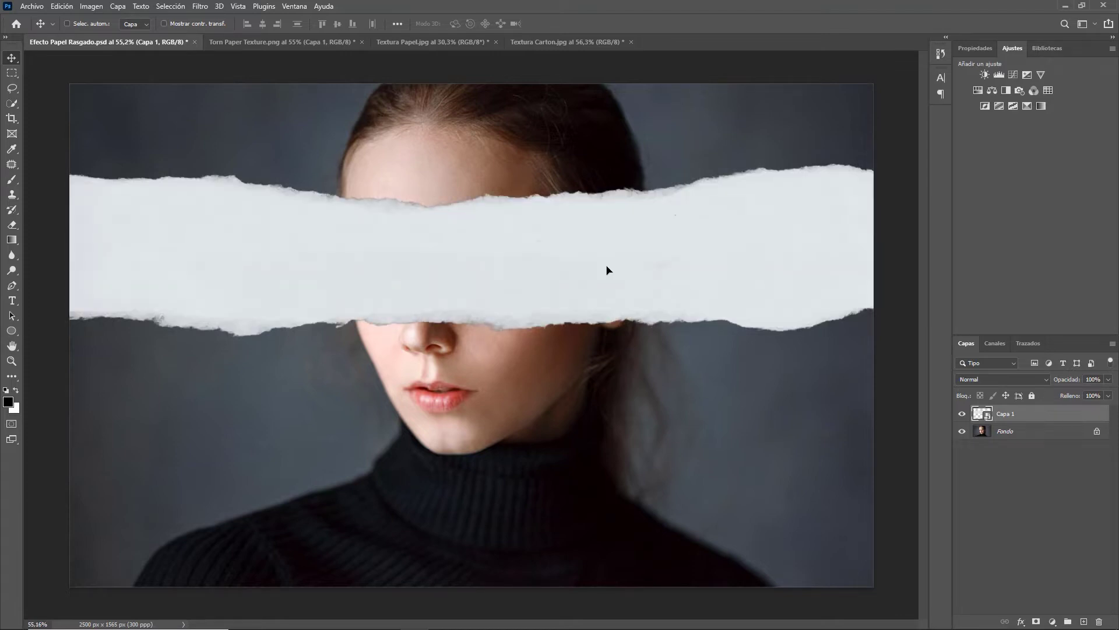
# Step: Rename the strip layer 'Papel Rasgado' and duplicate it
pyautogui.doubleClick(1005, 414)
pyautogui.write('Papel Rasgado')
pyautogui.press('Return')
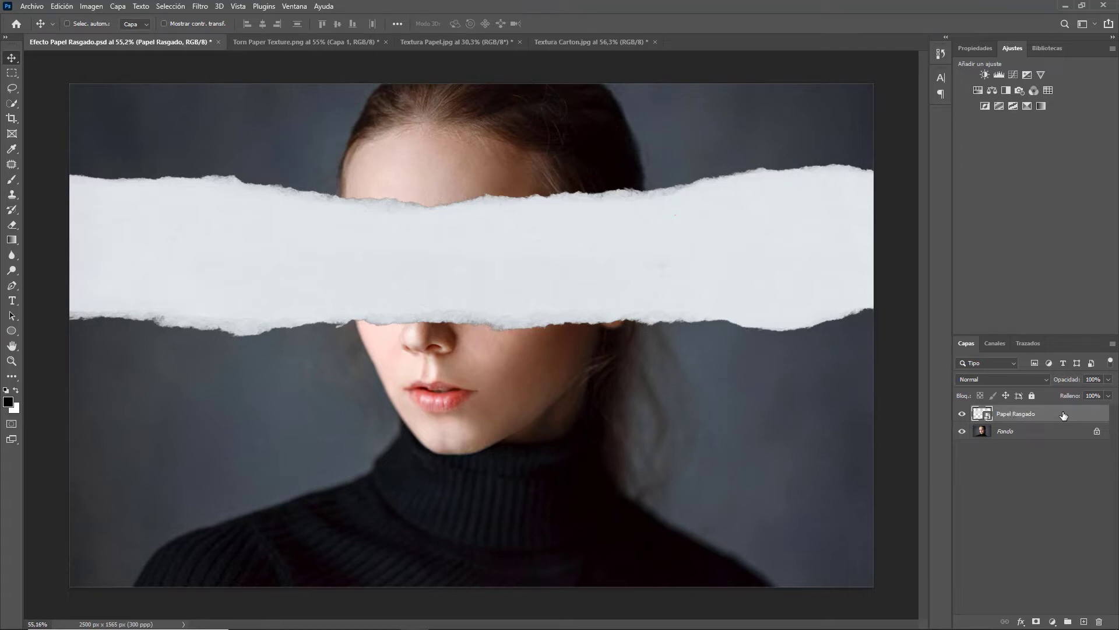
pyautogui.hotkey('ctrl', 'j')
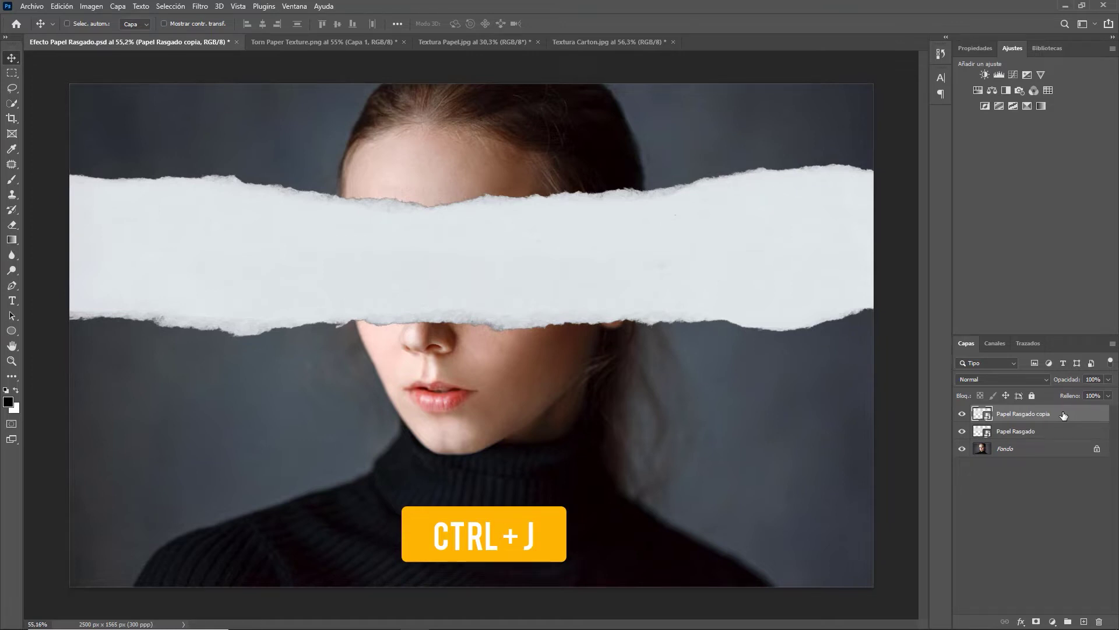
# Step: Duplicate the Fondo photo layer and move the copy to the top of the stack
pyautogui.click(1045, 448)
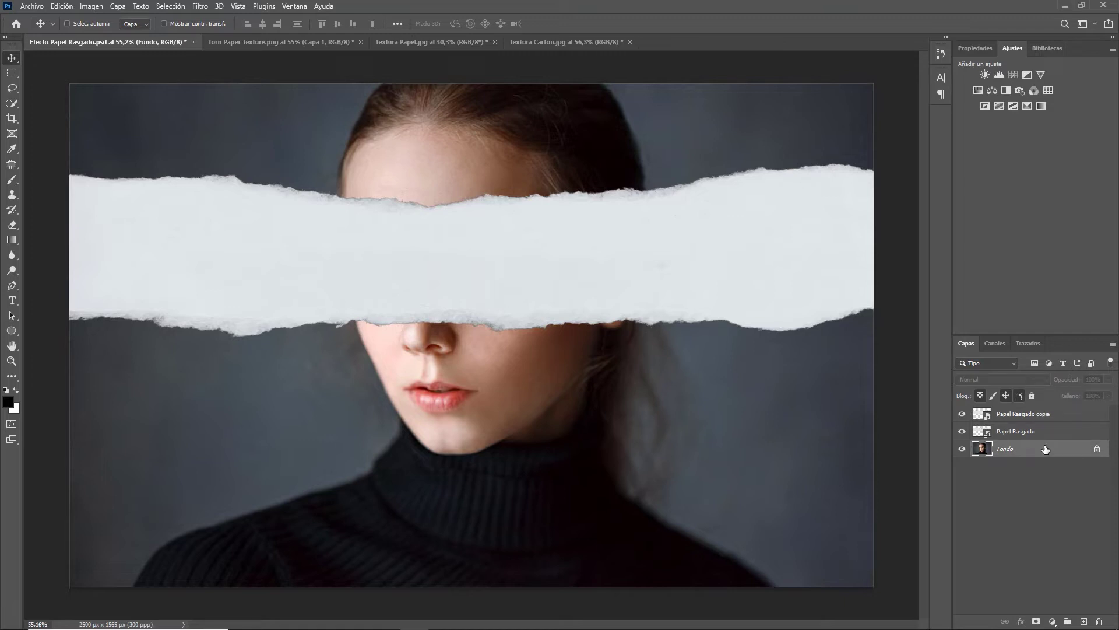
pyautogui.hotkey('ctrl', 'j')
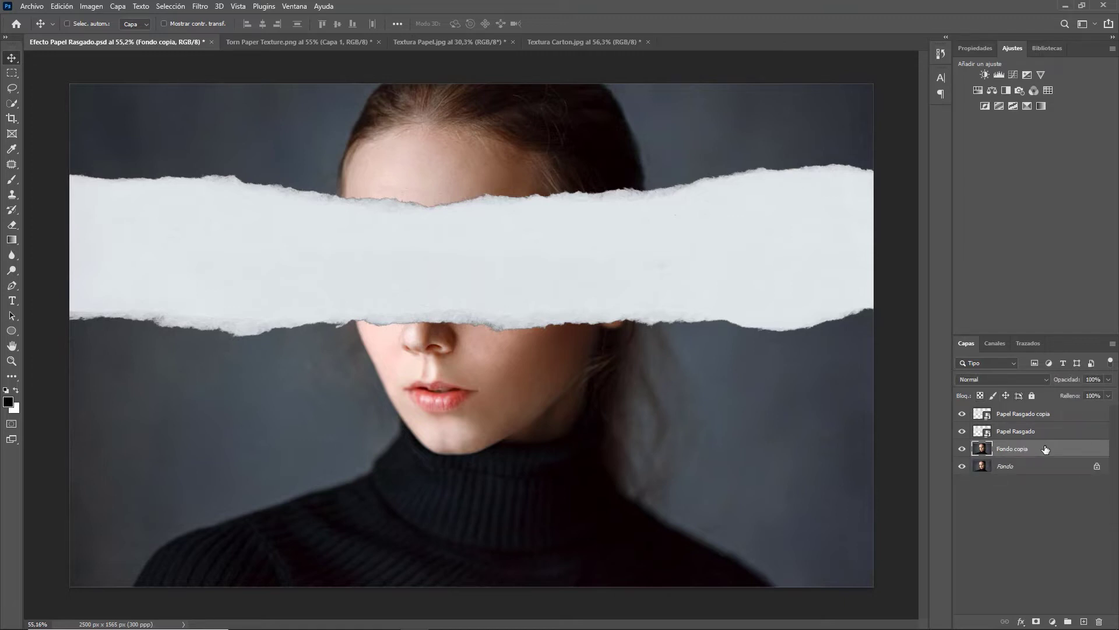
pyautogui.moveTo(1045, 449); pyautogui.dragTo(1038, 413)
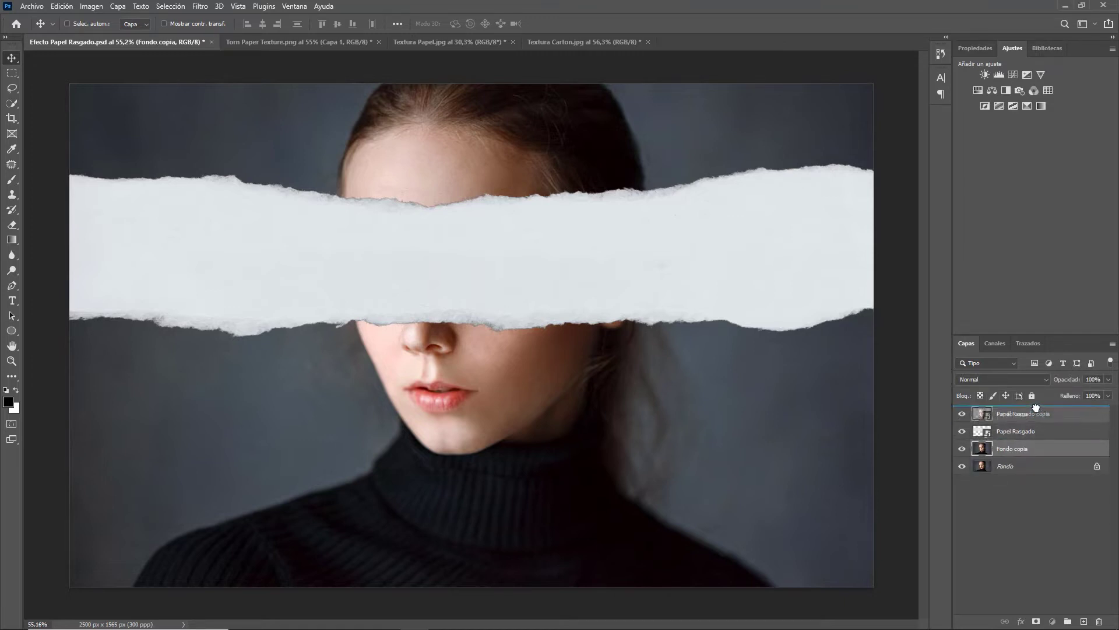
# Step: Rename the top photo copy to 'Blanco Y Negro'
pyautogui.doubleClick(1017, 415)
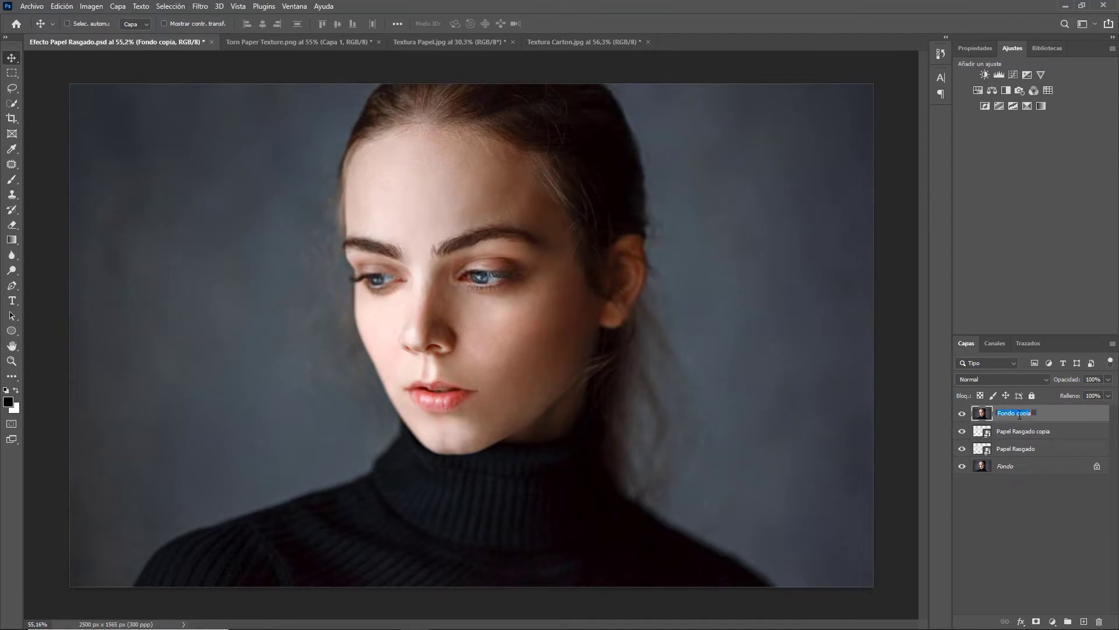
pyautogui.write('B')
pyautogui.press('Return')
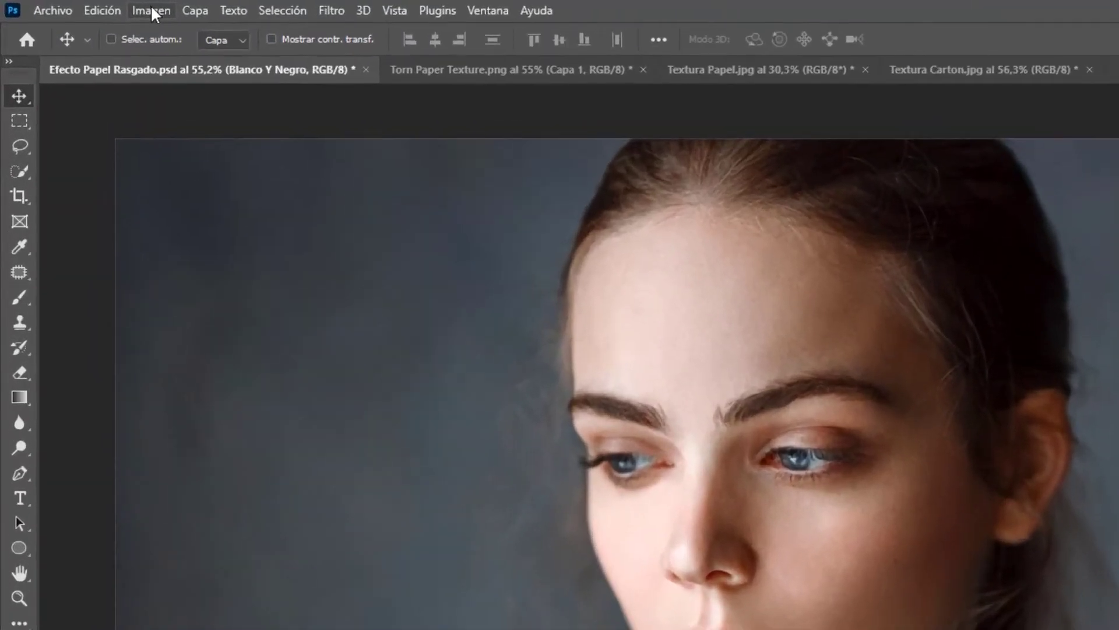
# Step: Desaturate Blanco Y Negro and clip it to the Papel Rasgado copia strip
pyautogui.click(151, 12)
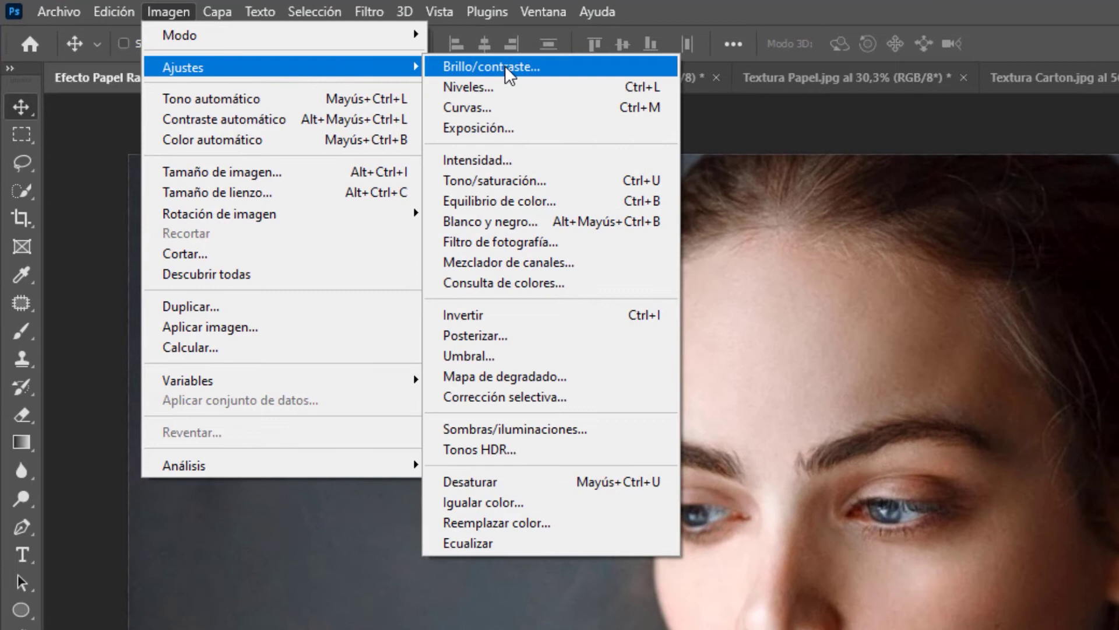
pyautogui.click(548, 483)
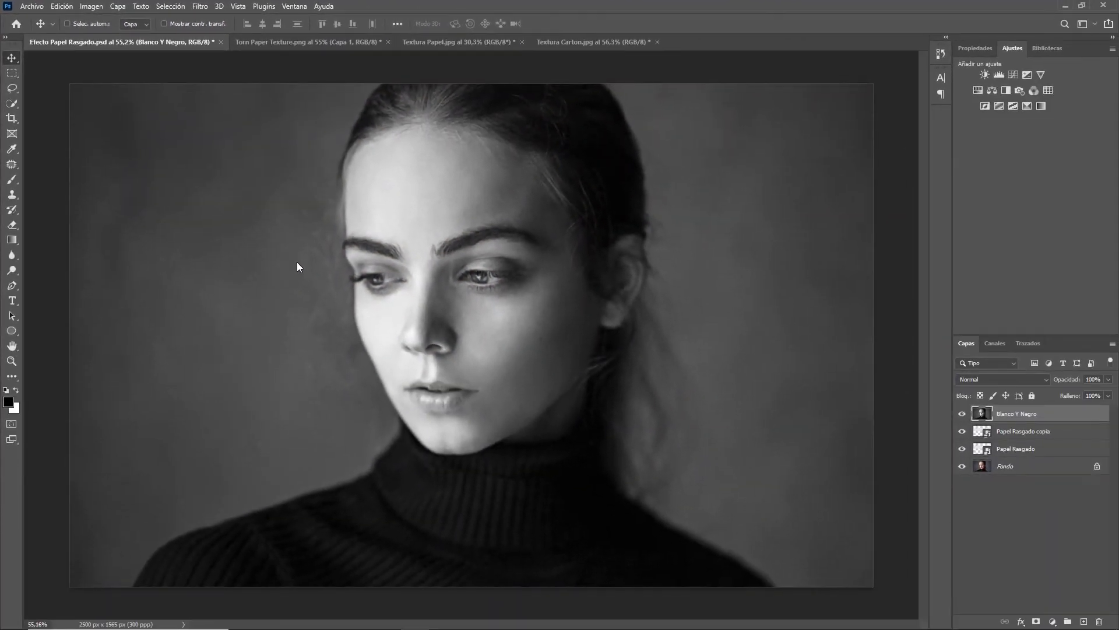
pyautogui.moveTo(1054, 421); pyautogui.dragTo(1056, 421)
pyautogui.keyDown('alt'); pyautogui.click(1057, 420); pyautogui.keyUp('alt')
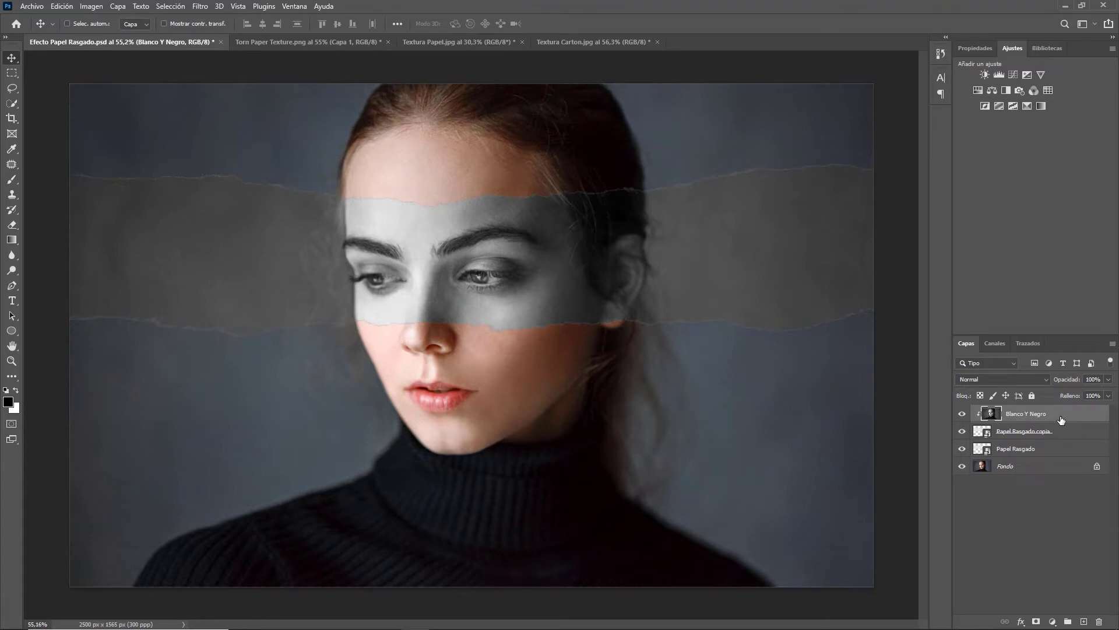
# Step: Stretch the original Papel Rasgado strip slightly taller and wider past both canvas edges
pyautogui.click(1056, 455)
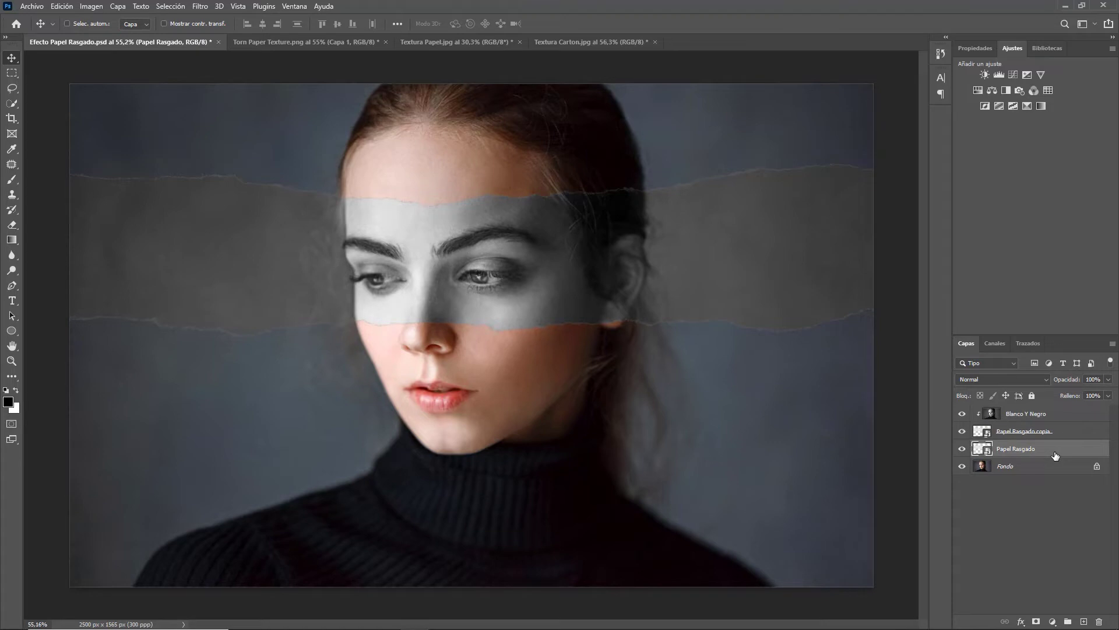
pyautogui.hotkey('ctrl', 't')
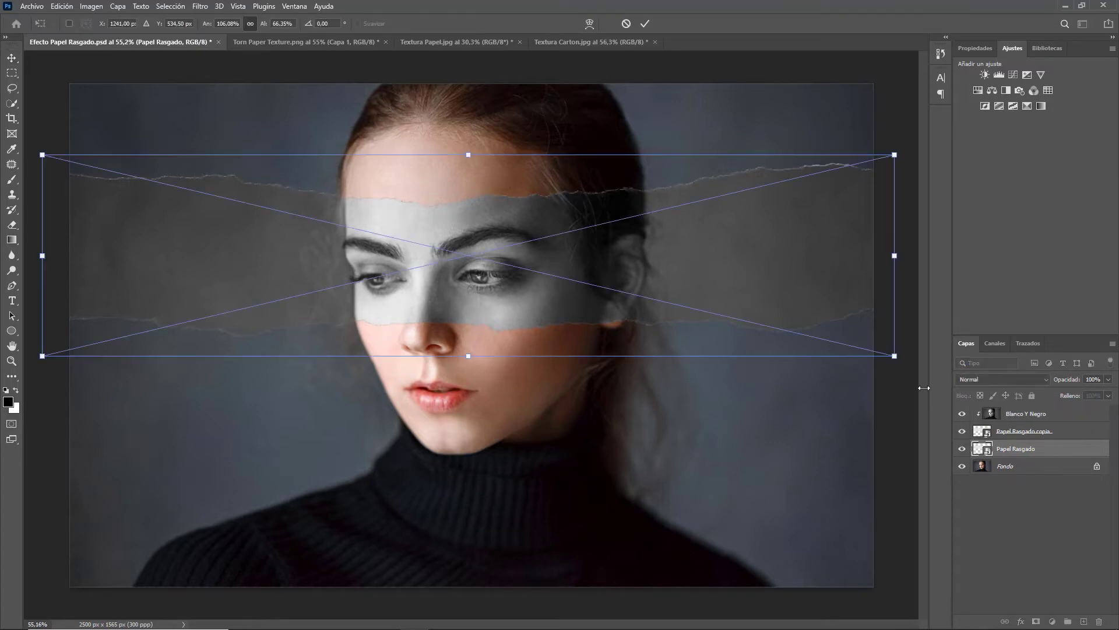
pyautogui.moveTo(468, 156); pyautogui.dragTo(467, 150)
pyautogui.moveTo(468, 355); pyautogui.dragTo(468, 362)
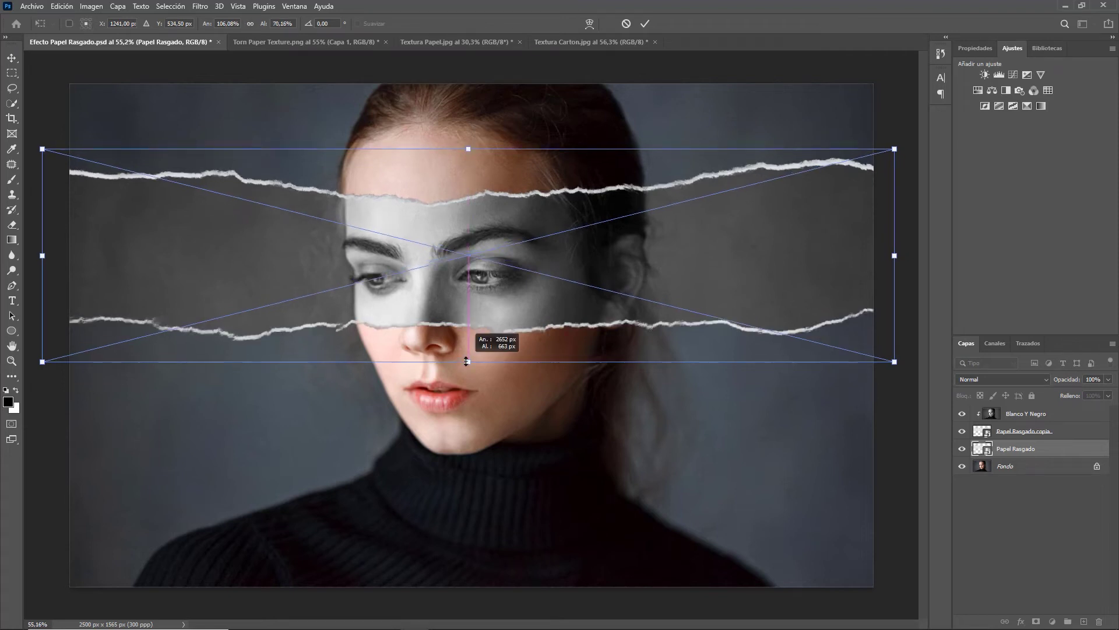
pyautogui.moveTo(897, 255); pyautogui.dragTo(909, 256)
pyautogui.moveTo(42, 255); pyautogui.dragTo(38, 255)
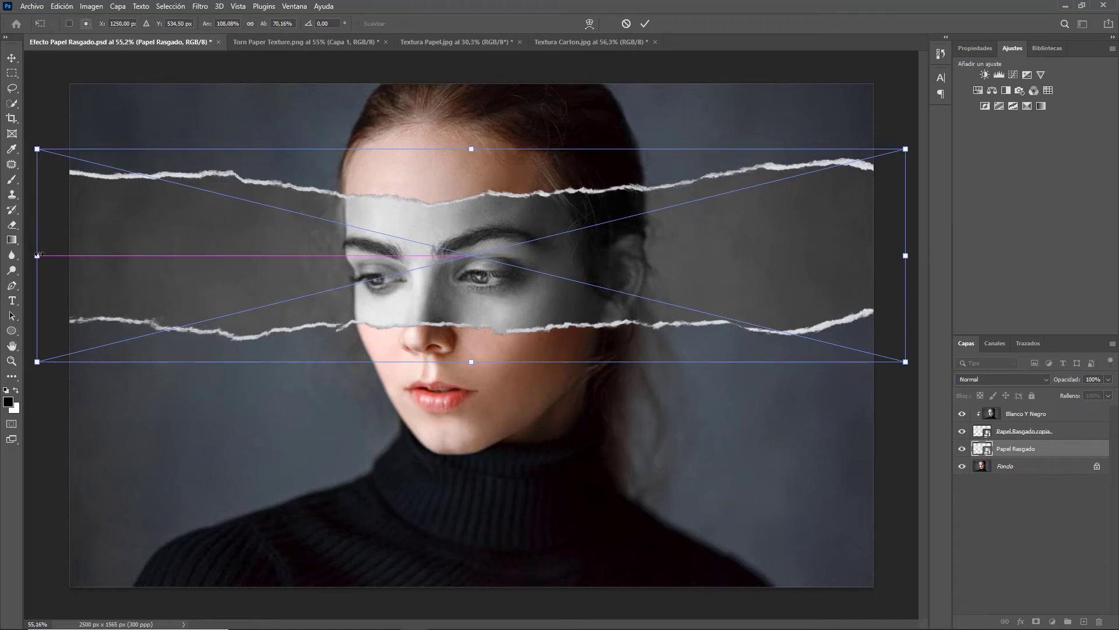
pyautogui.press('Return')
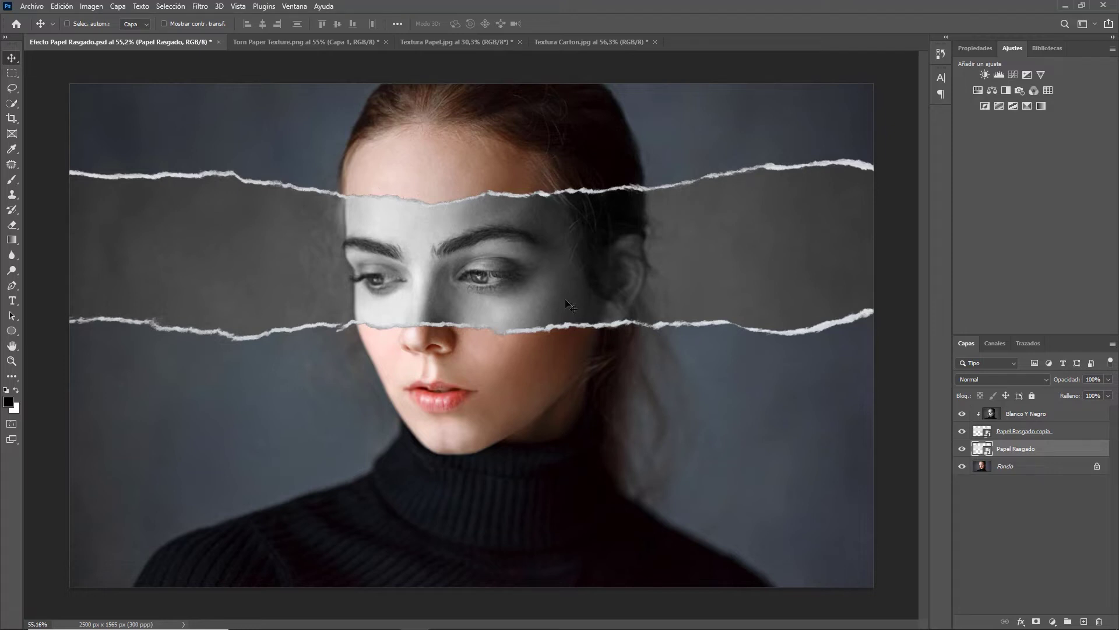
# Step: Give Papel Rasgado copia a Sombra interior with 85% opacity and 6 px distance
pyautogui.click(1070, 436)
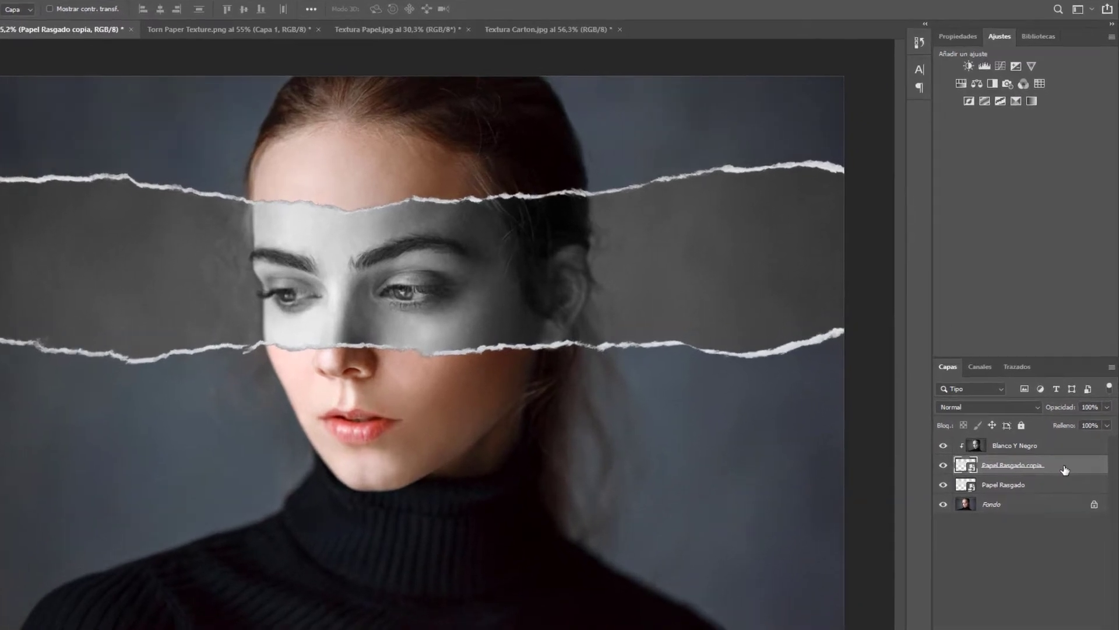
pyautogui.doubleClick(1071, 436)
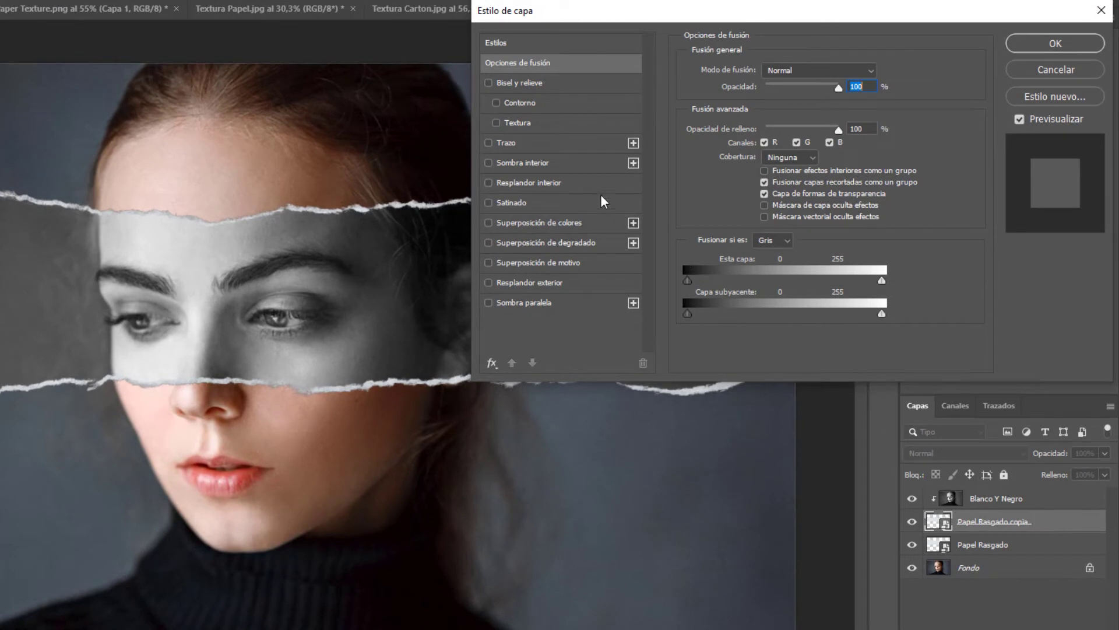
pyautogui.click(571, 164)
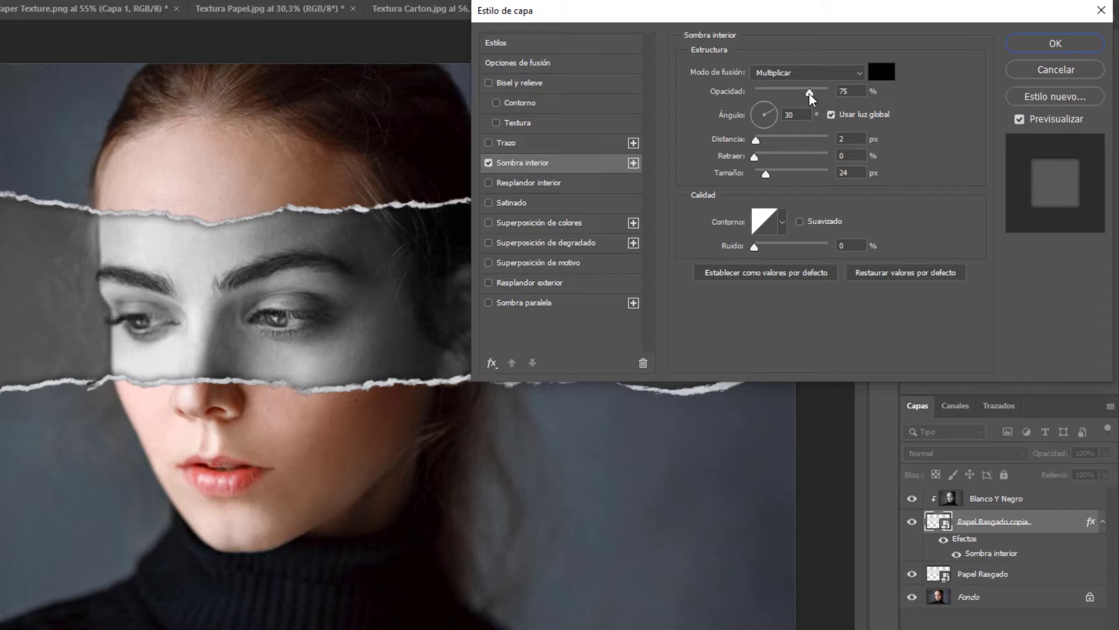
pyautogui.moveTo(809, 93); pyautogui.dragTo(817, 92)
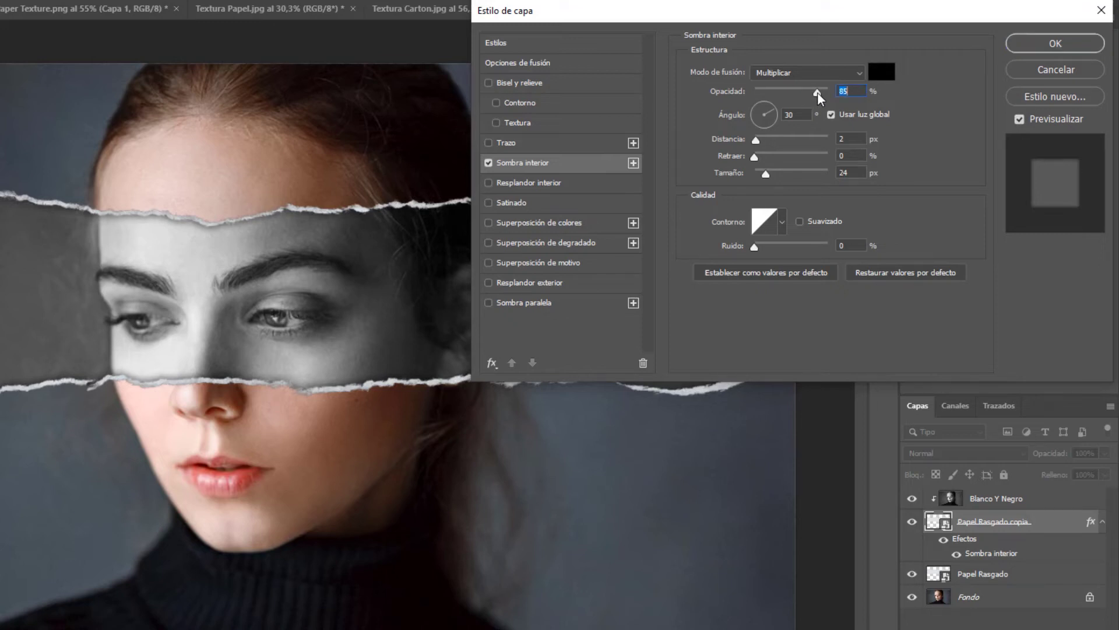
pyautogui.moveTo(757, 140); pyautogui.dragTo(761, 146)
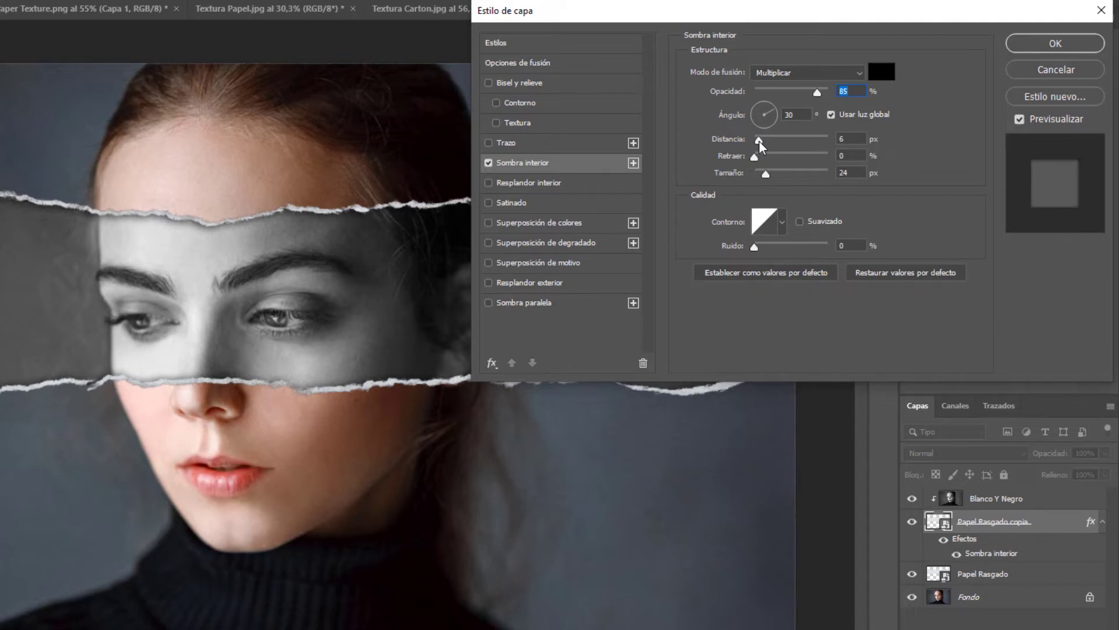
pyautogui.click(759, 141)
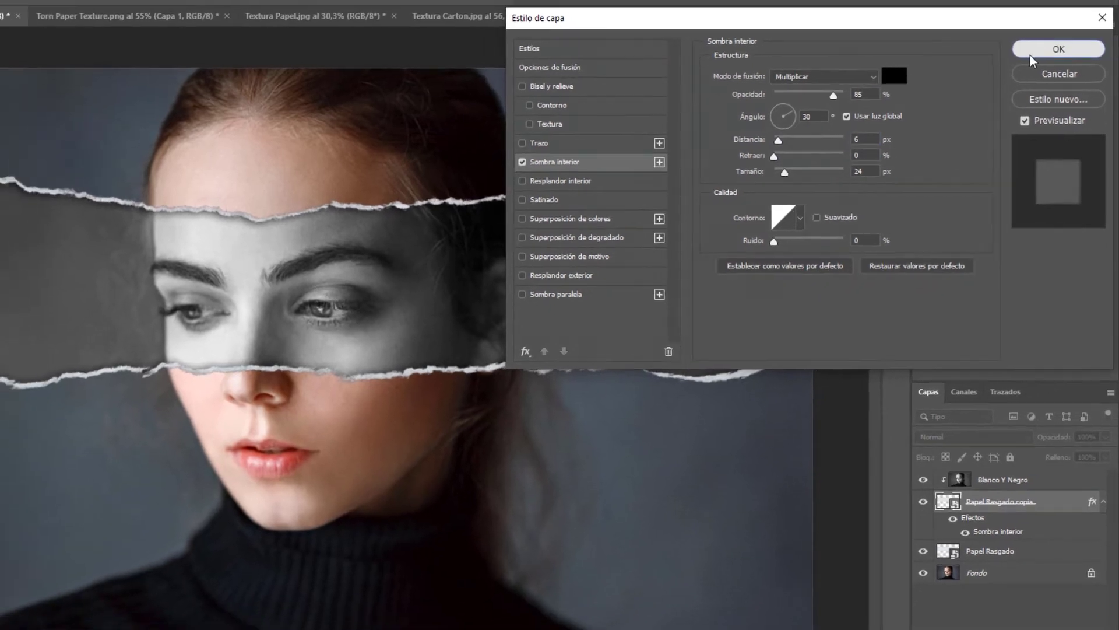
pyautogui.click(1029, 51)
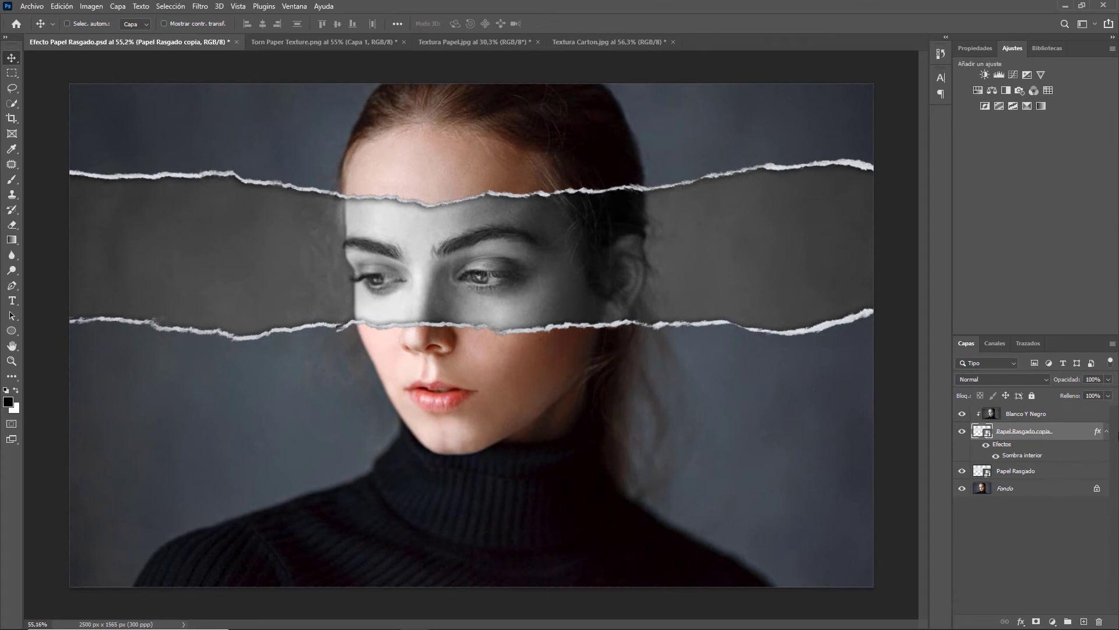
pyautogui.click(1106, 431)
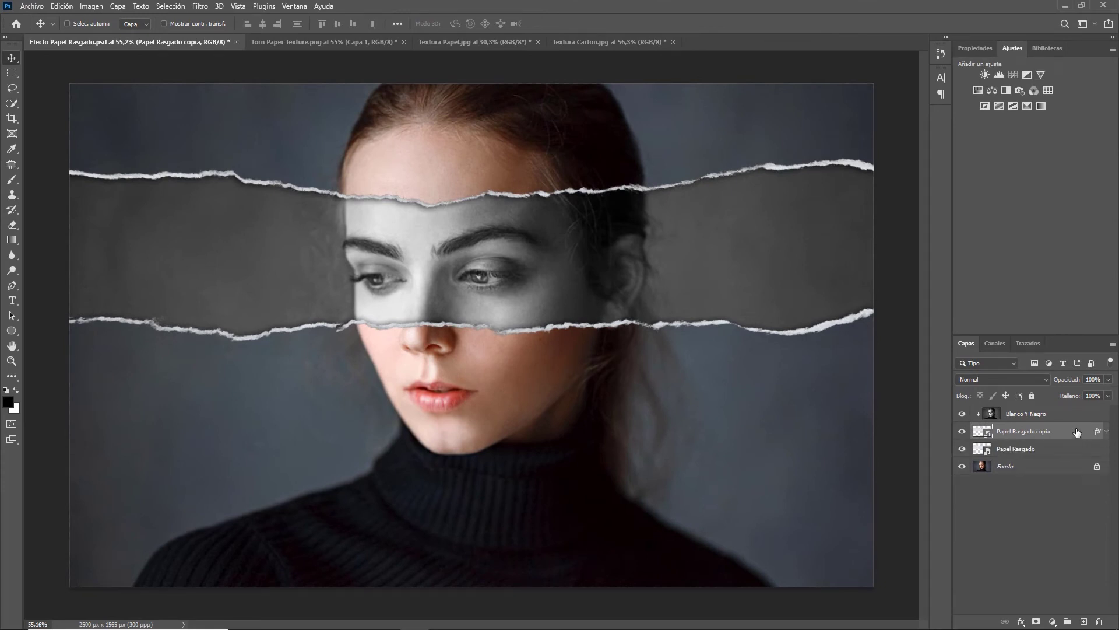
# Step: Select the Blanco Y Negro layer in the Layers panel
pyautogui.click(1072, 417)
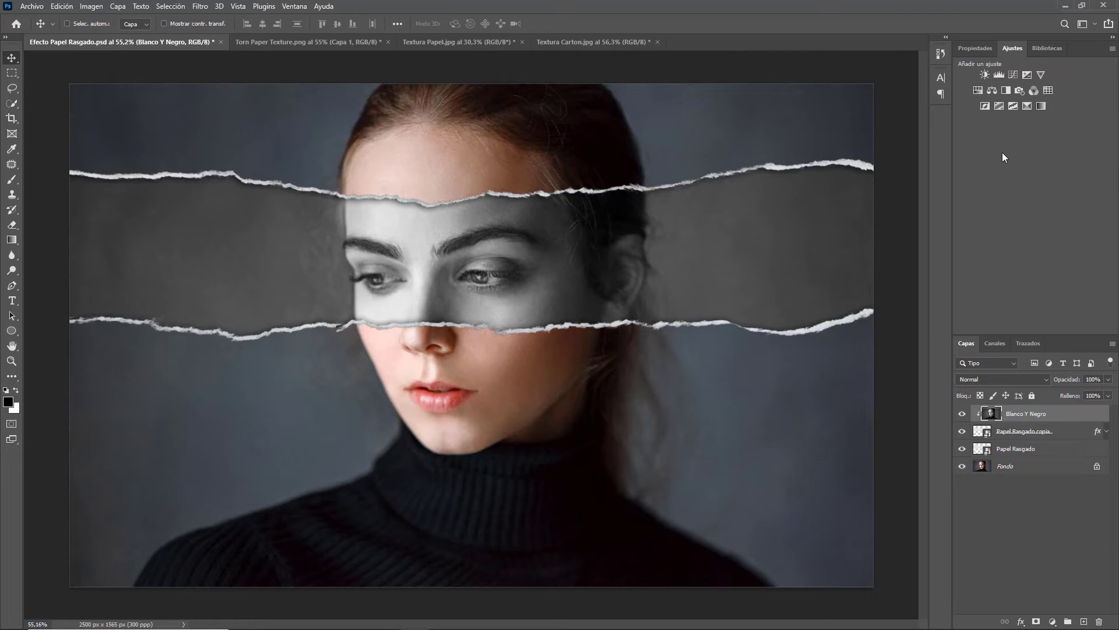
# Step: Add a Curves layer clipped to Blanco Y Negro, raising the black point and highlights
pyautogui.click(1010, 74)
pyautogui.click(1031, 328)
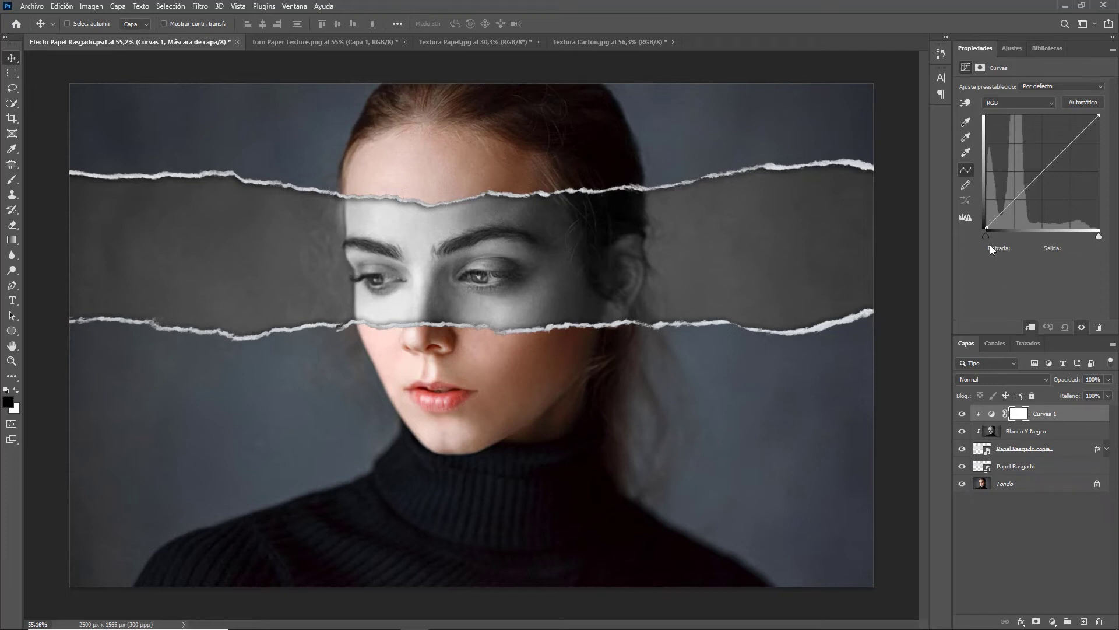
pyautogui.moveTo(1015, 202); pyautogui.dragTo(983, 213)
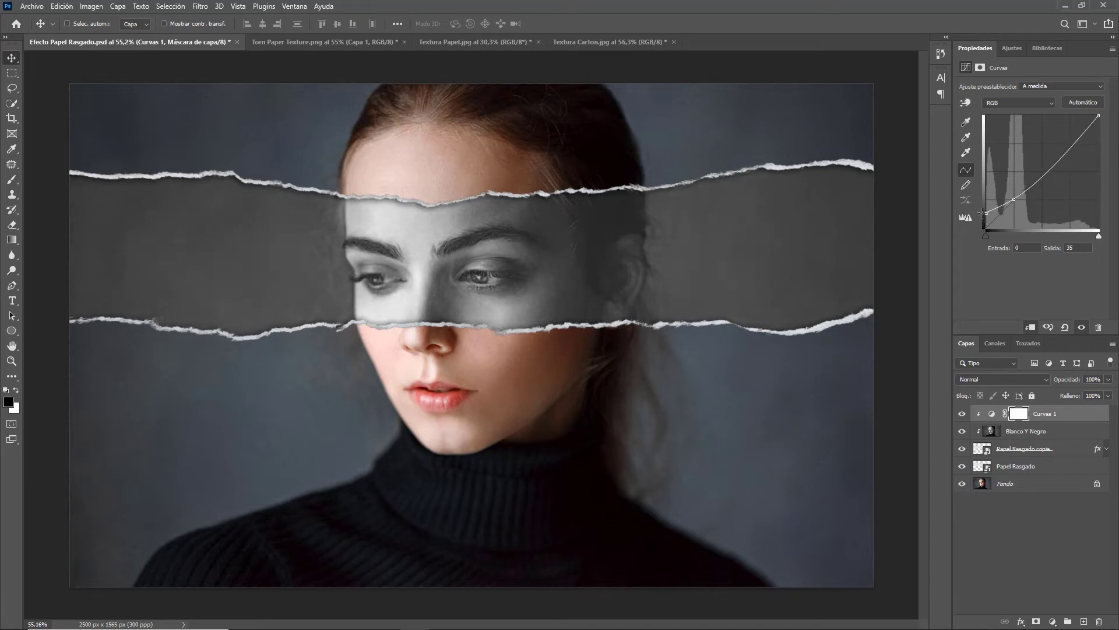
pyautogui.click(1014, 200)
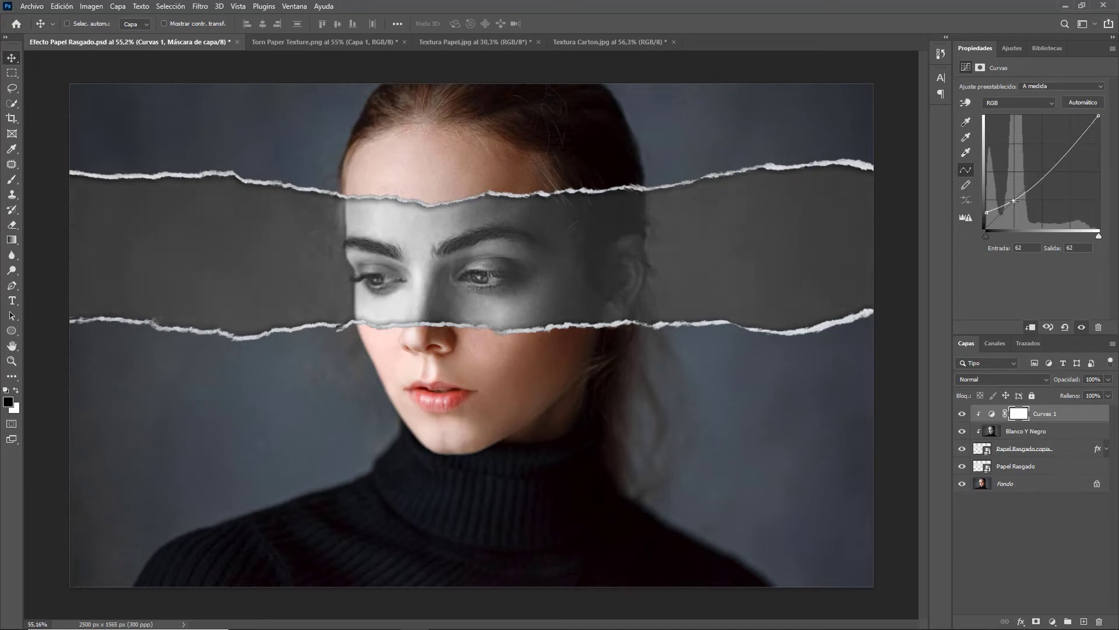
pyautogui.click(1056, 159)
pyautogui.moveTo(1057, 159); pyautogui.dragTo(1057, 158)
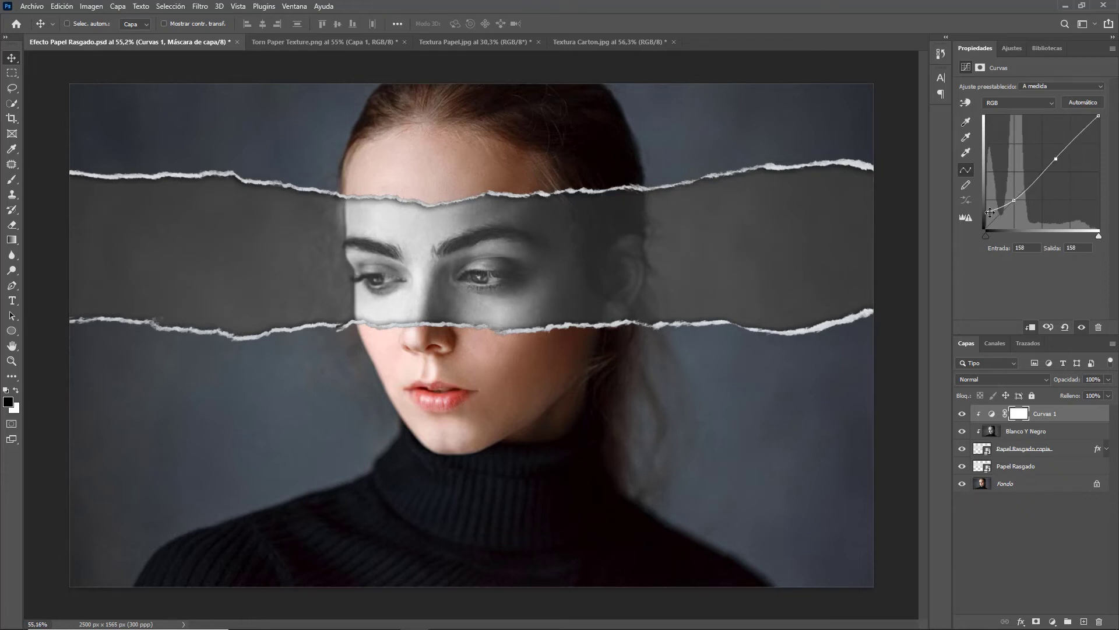
pyautogui.click(961, 414)
pyautogui.click(962, 413)
# Step: Drag the crumpled paper texture from Textura Papel.jpg into the portrait, keeping its colour appearance
pyautogui.click(463, 43)
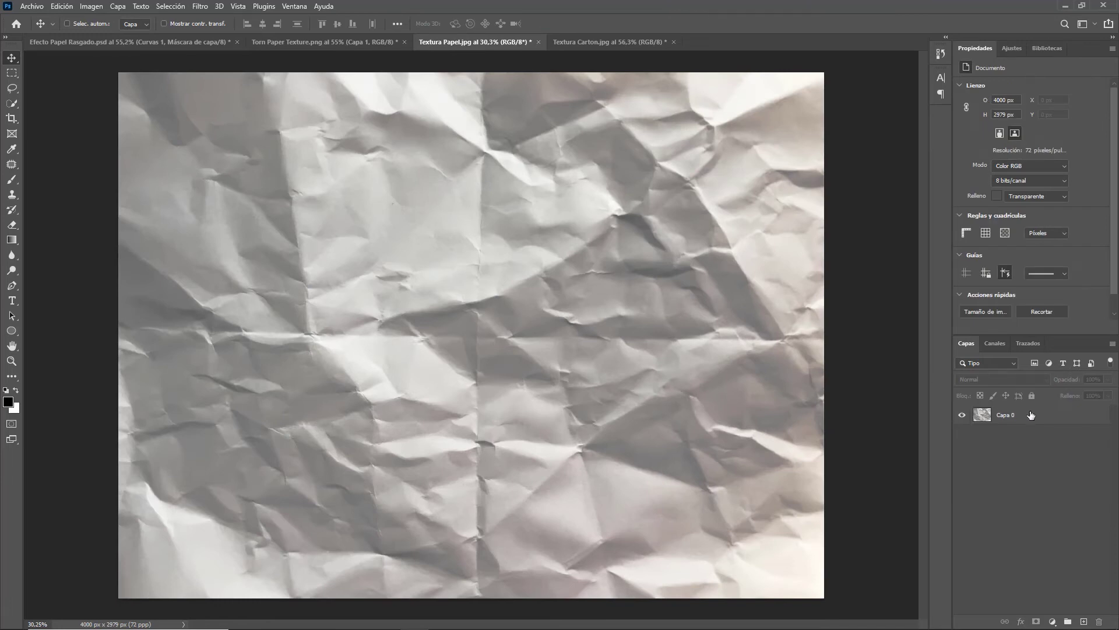
pyautogui.moveTo(941, 379)
pyautogui.mouseDown()
pyautogui.moveTo(377, 196)
pyautogui.moveTo(484, 303)
pyautogui.mouseUp()
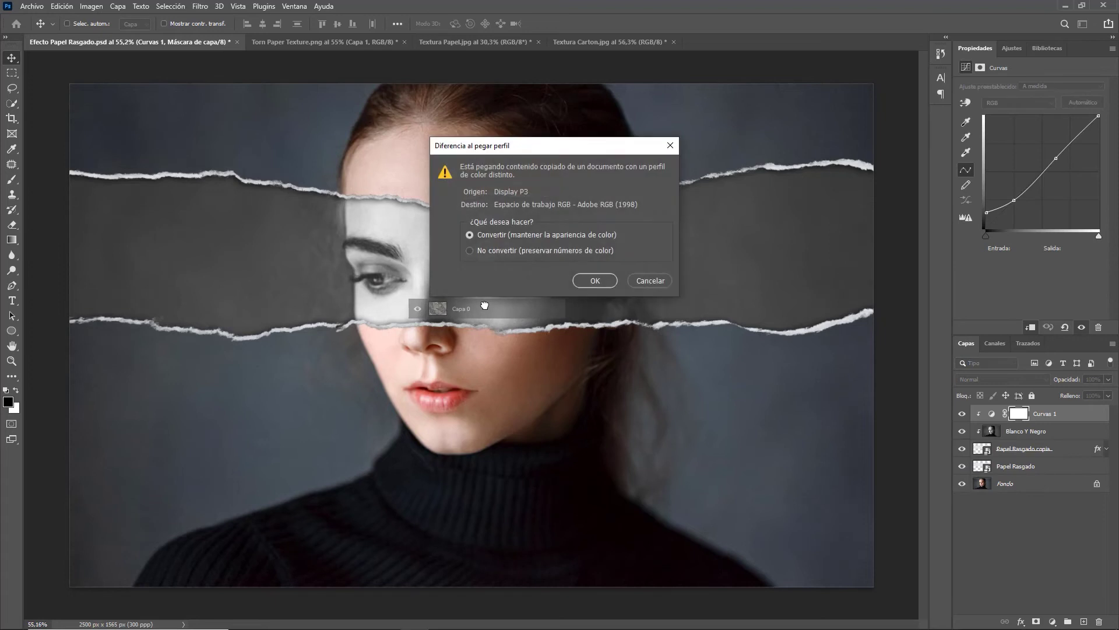
pyautogui.click(586, 282)
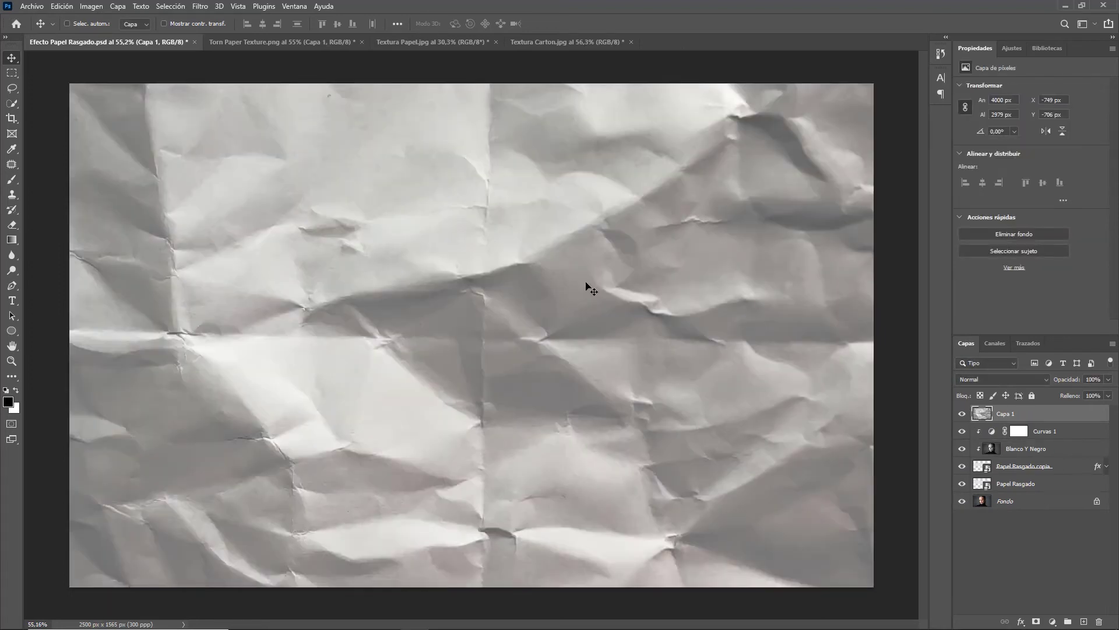
# Step: Scale the pasted paper texture down to fit the portrait canvas
pyautogui.press('ctrl')
pyautogui.hotkey('ctrl', 't')
pyautogui.hotkey('ctrl', '0')
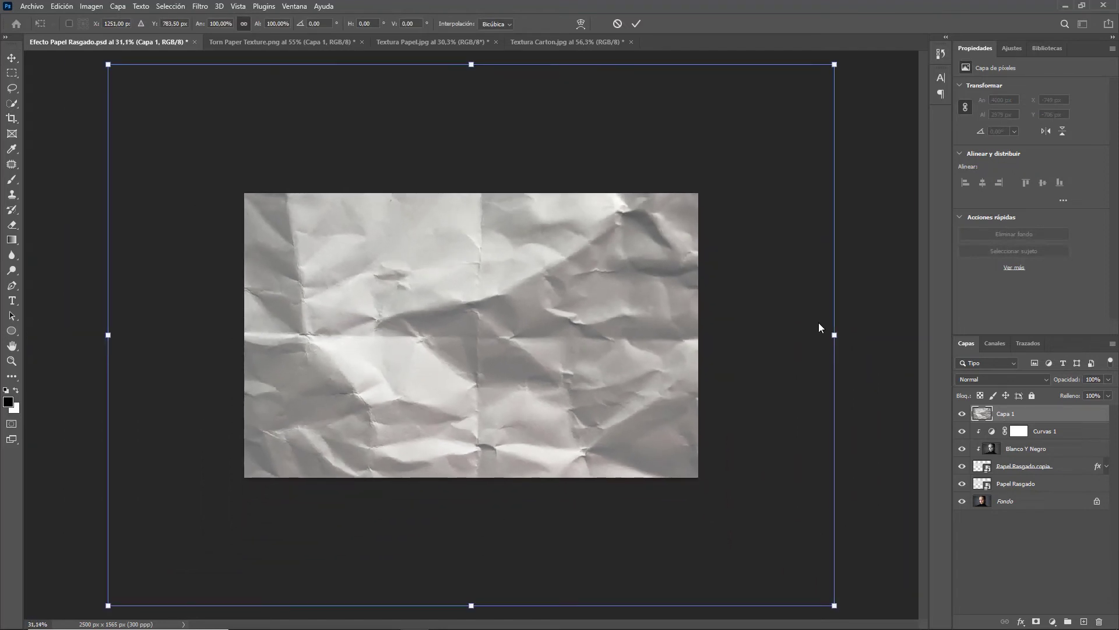
pyautogui.moveTo(835, 335); pyautogui.dragTo(698, 335)
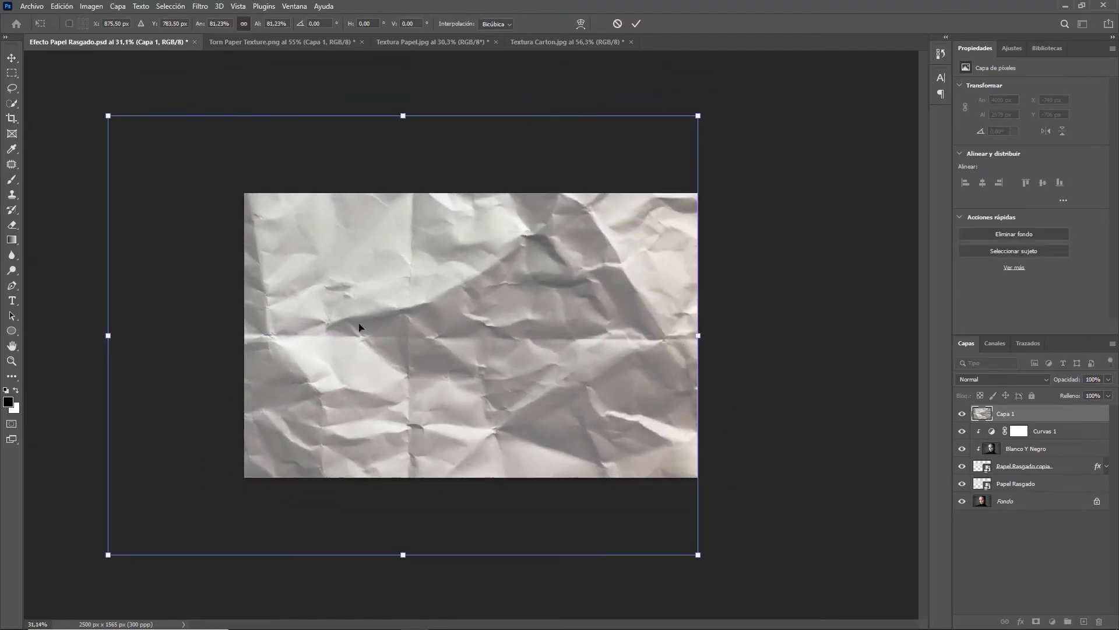
pyautogui.moveTo(109, 335); pyautogui.dragTo(241, 332)
pyautogui.press('Return')
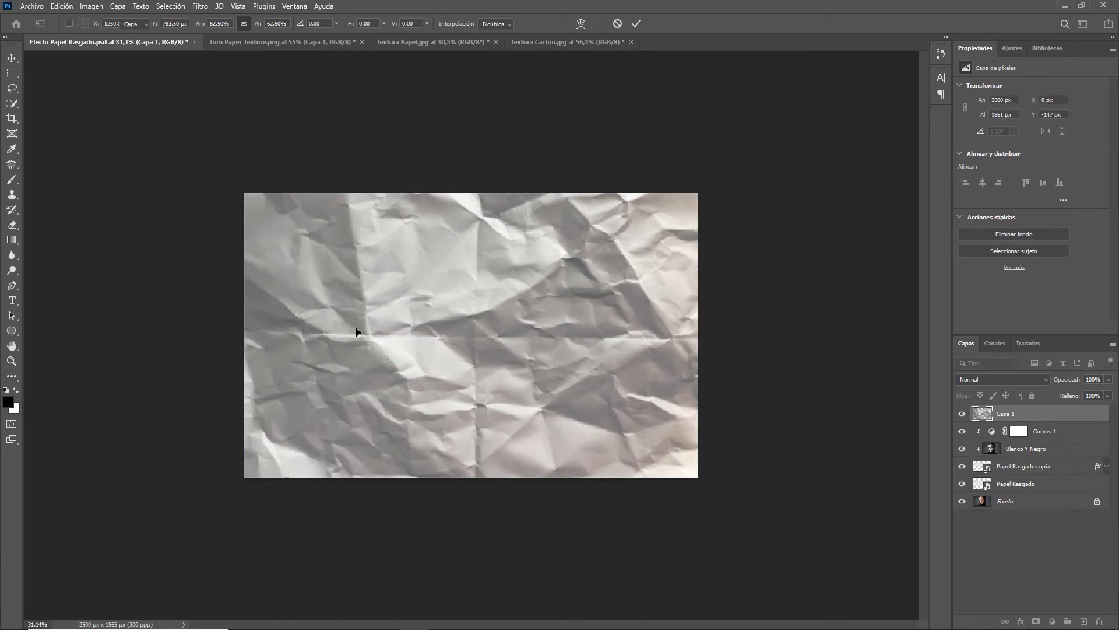
pyautogui.hotkey('ctrl', '0')
pyautogui.press('ctrl')
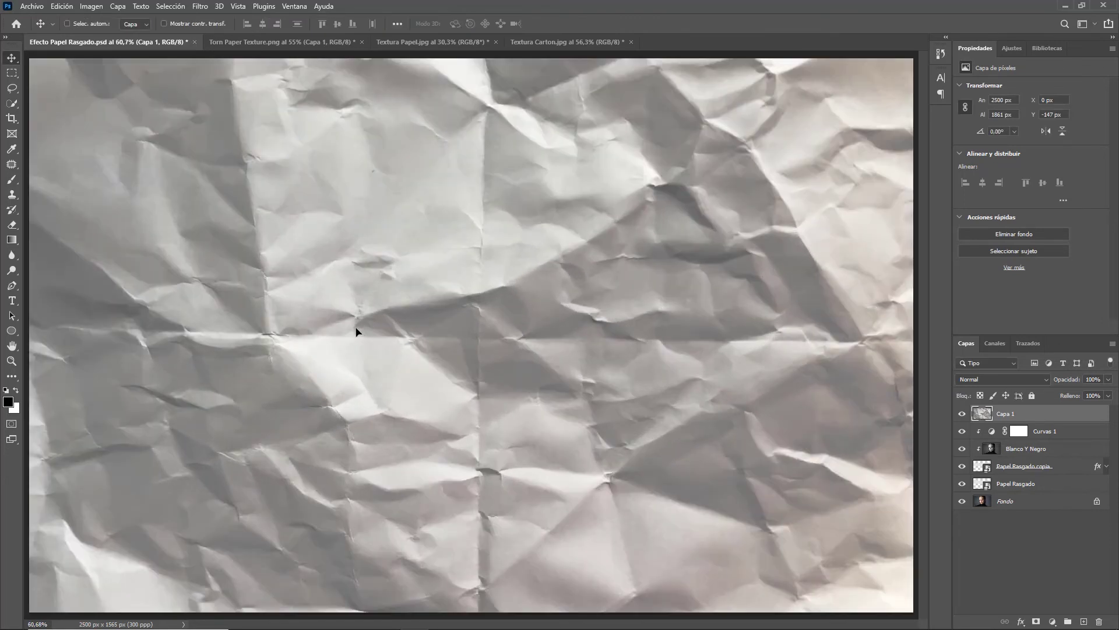
# Step: Set the crumpled texture to Luz suave at 30% opacity, clipped to the torn strip
pyautogui.click(1013, 381)
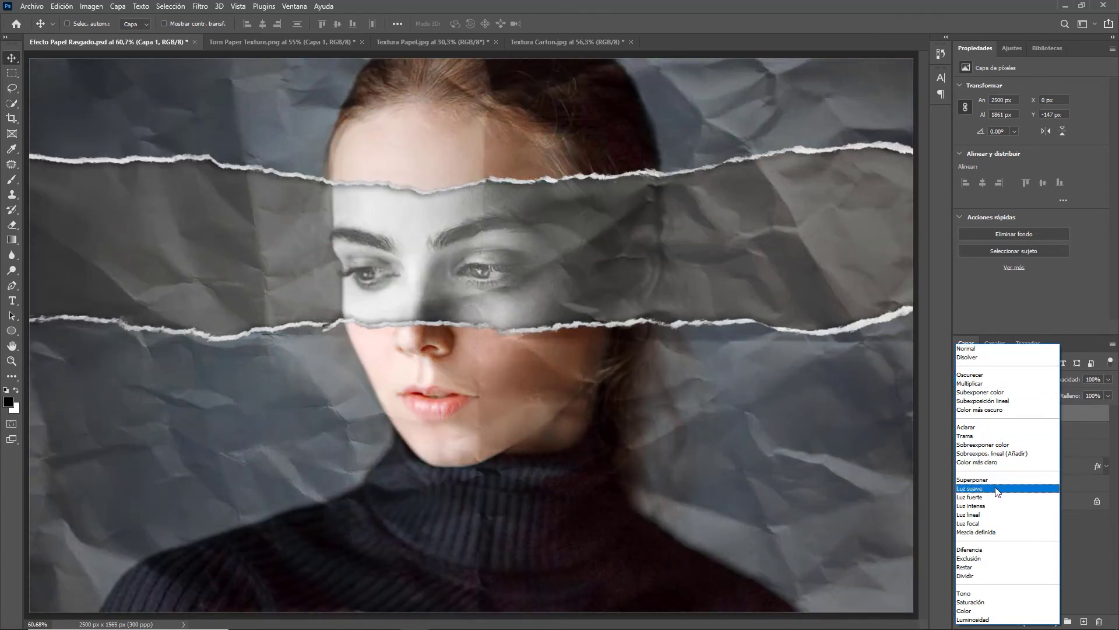
pyautogui.click(997, 490)
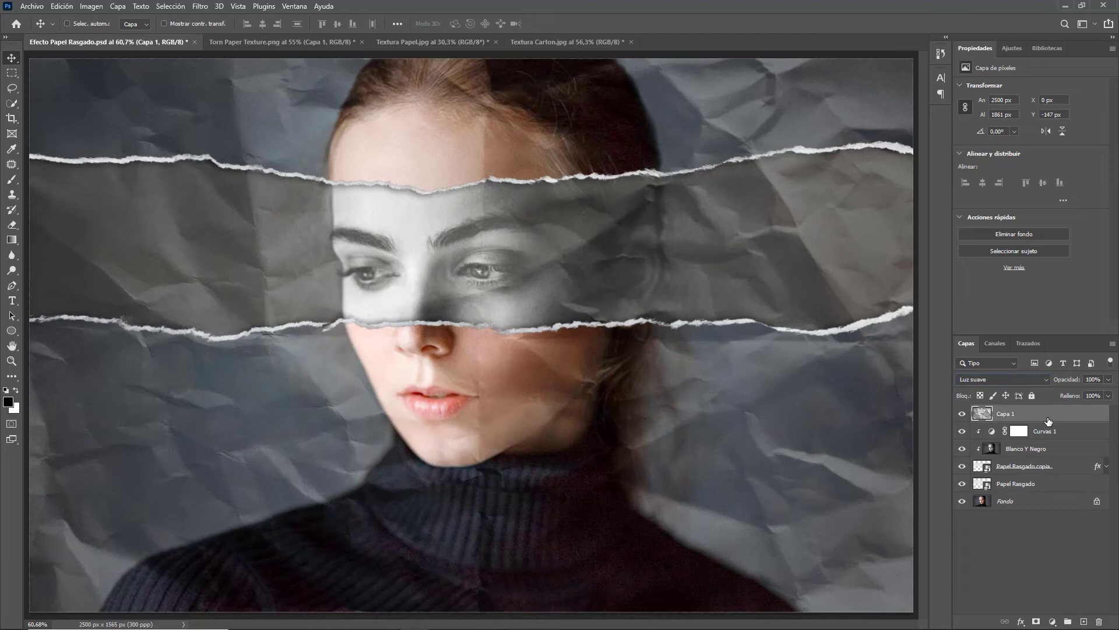
pyautogui.press('5')
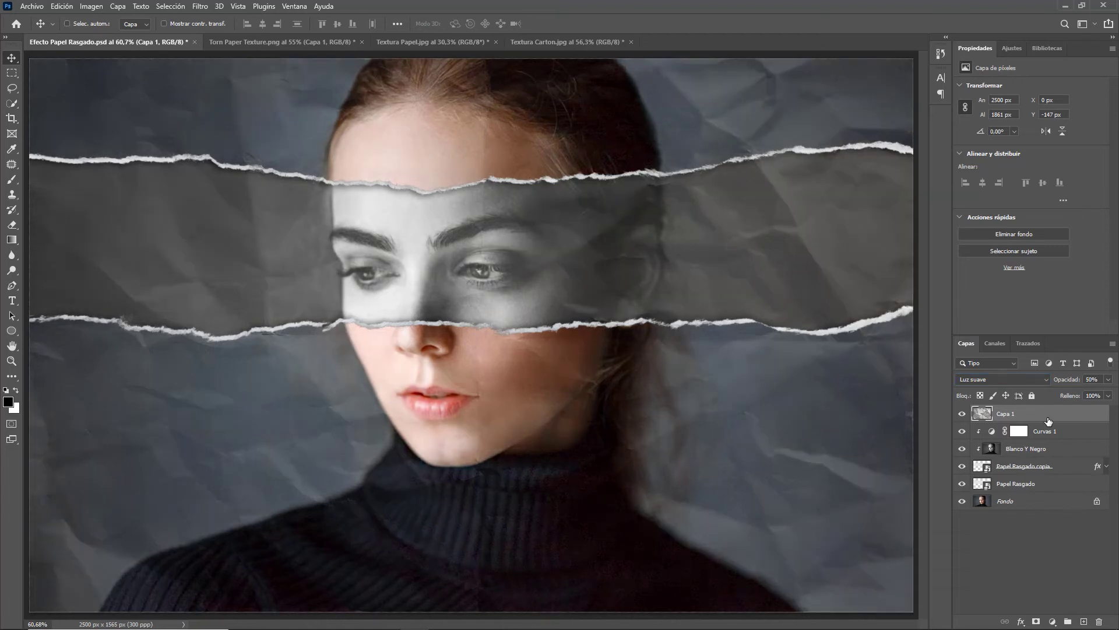
pyautogui.press('3')
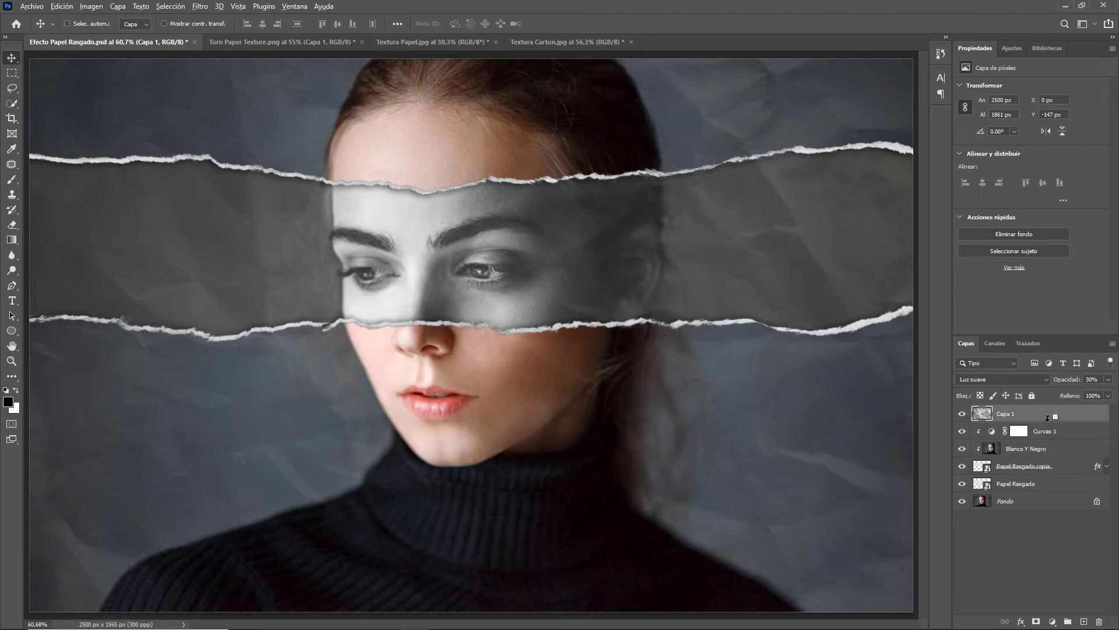
pyautogui.keyDown('alt'); pyautogui.click(1049, 421); pyautogui.keyUp('alt')
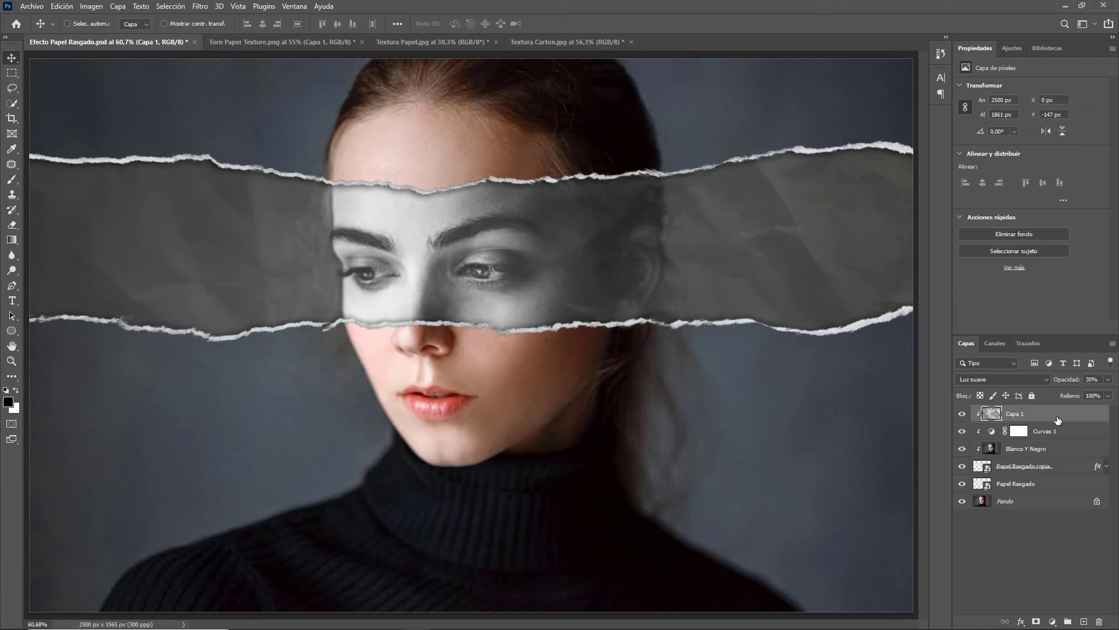
# Step: Drag the cardboard texture from its document into the portrait, then zoom out to see the canvas
pyautogui.click(568, 40)
pyautogui.moveTo(1026, 414)
pyautogui.mouseDown()
pyautogui.moveTo(299, 151)
pyautogui.moveTo(459, 300)
pyautogui.mouseUp()
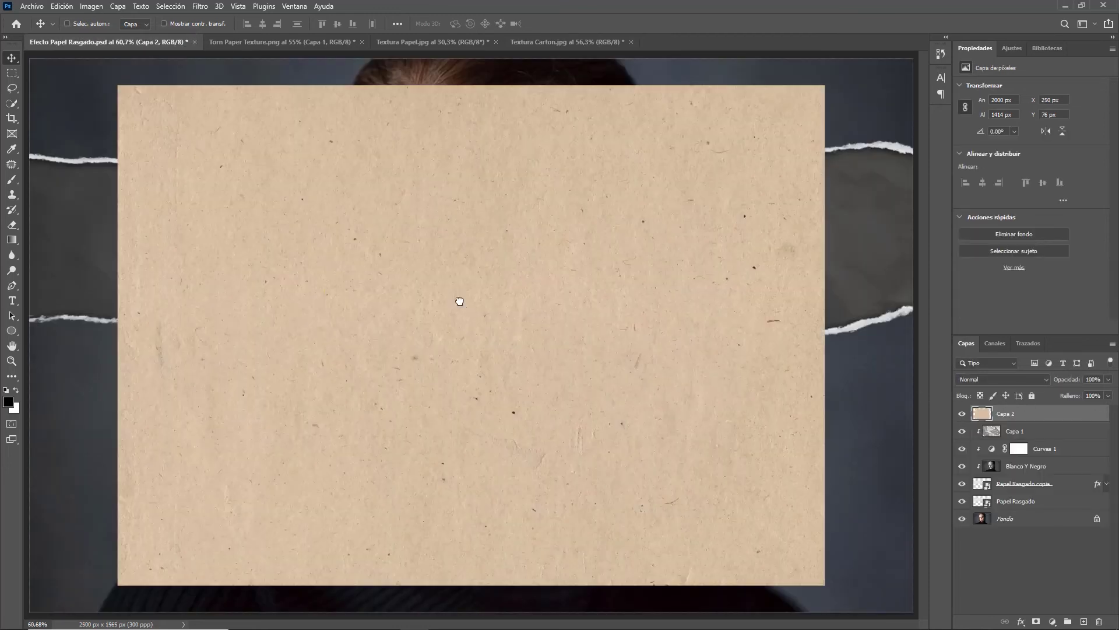
pyautogui.hotkey('ctrl', '-')
pyautogui.press('ctrl')
# Step: Stretch the cardboard texture to cover the whole canvas on all four sides
pyautogui.hotkey('ctrl', 't')
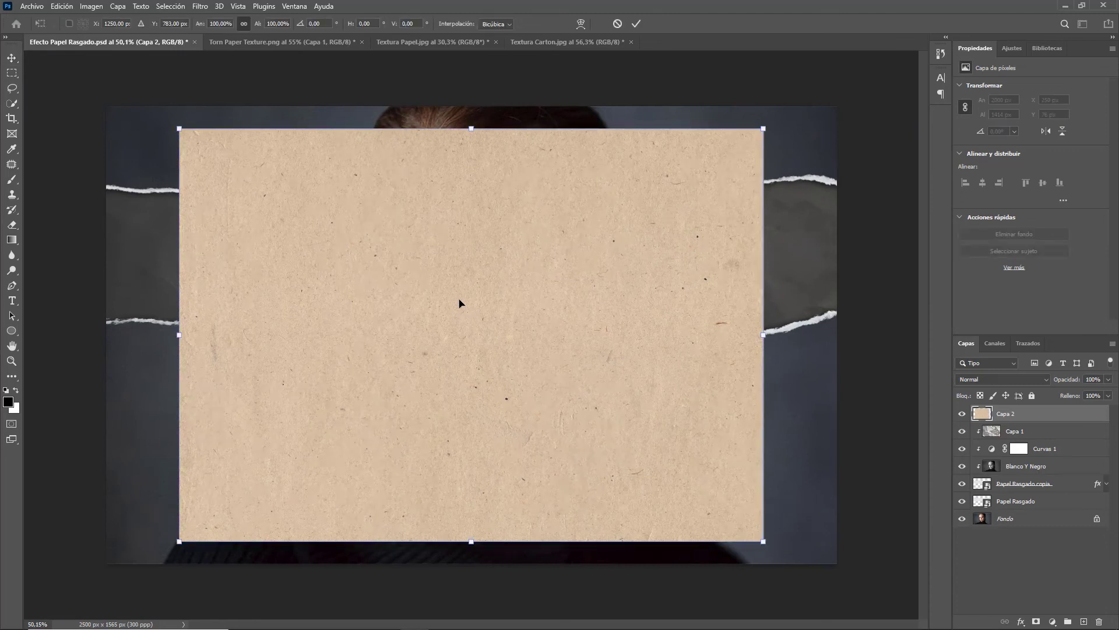
pyautogui.moveTo(471, 127); pyautogui.dragTo(471, 107)
pyautogui.moveTo(471, 541); pyautogui.dragTo(471, 556)
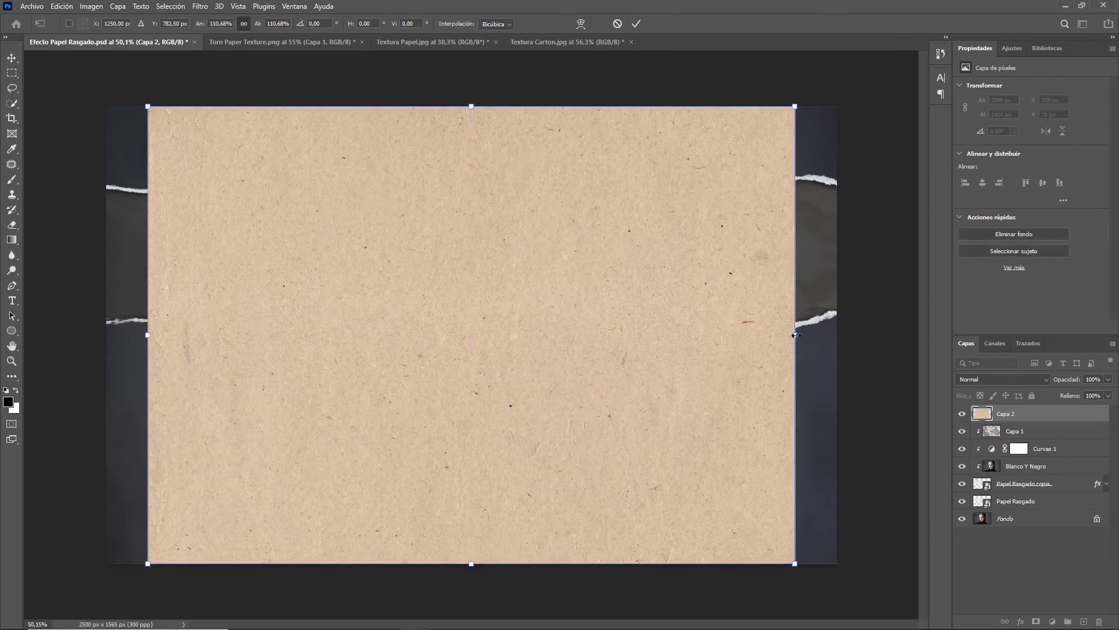
pyautogui.moveTo(799, 329); pyautogui.dragTo(838, 334)
pyautogui.moveTo(147, 334); pyautogui.dragTo(106, 334)
pyautogui.press('Return')
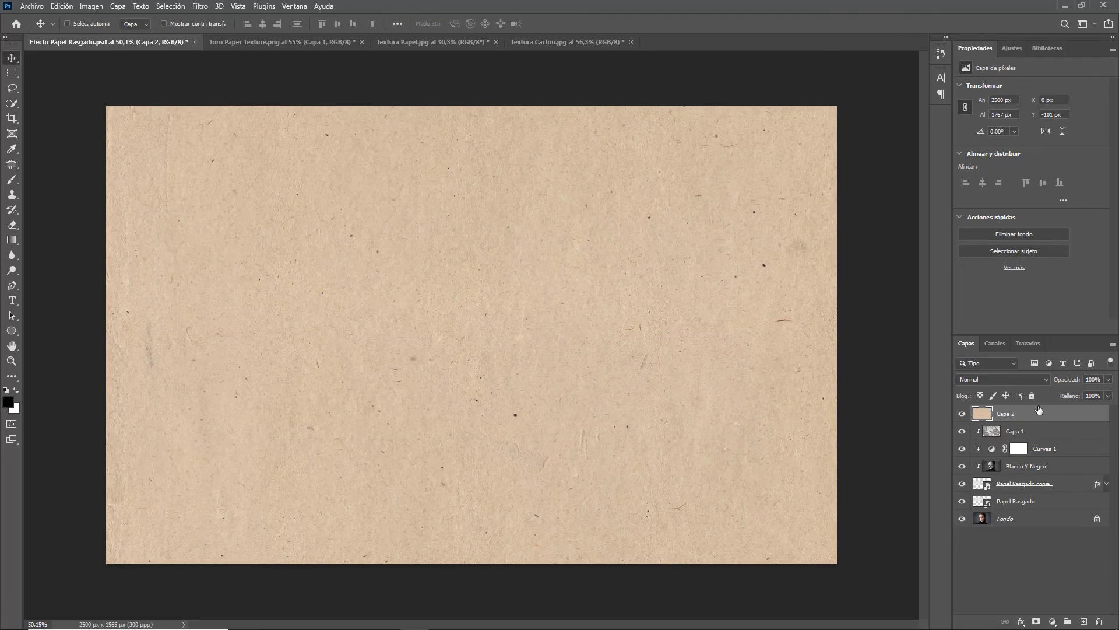
# Step: Clip the cardboard texture to the torn strip and desaturate it to grey
pyautogui.hotkey('ctrl', 'alt', 'g')
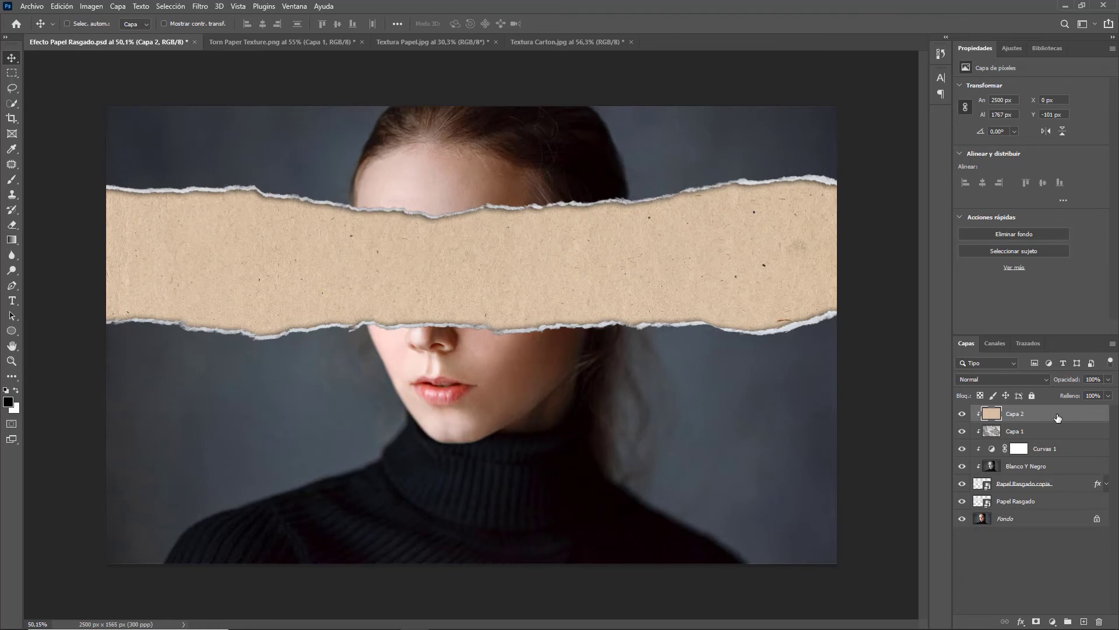
pyautogui.press('ctrl')
pyautogui.hotkey('ctrl', 'shift', 'u')
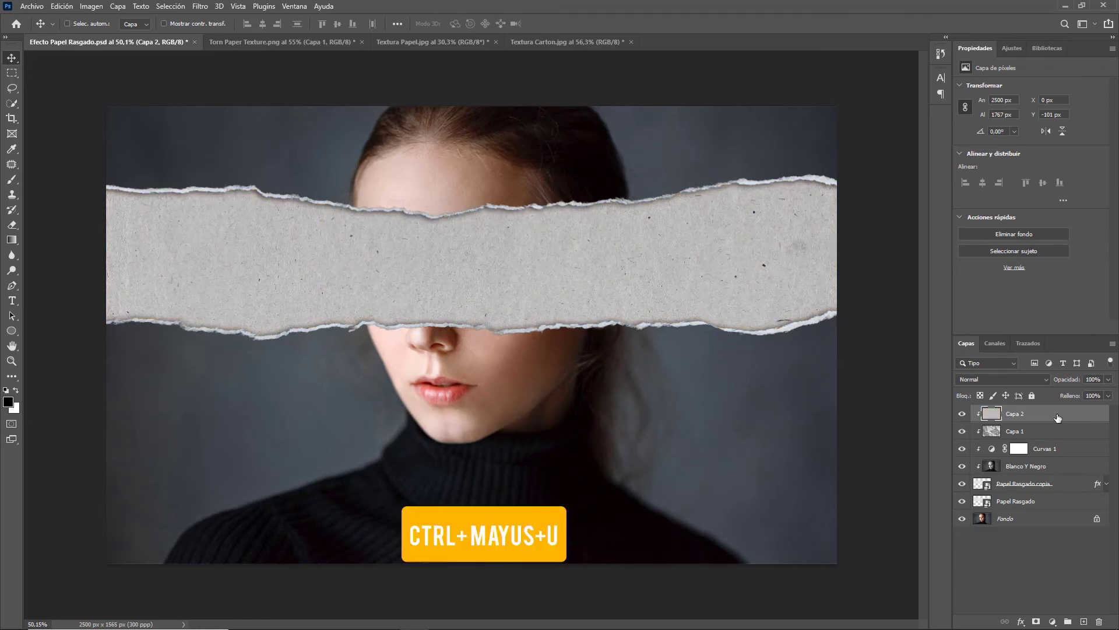
# Step: Set Capa 2's blend mode to Superponer with 20% opacity
pyautogui.click(1041, 377)
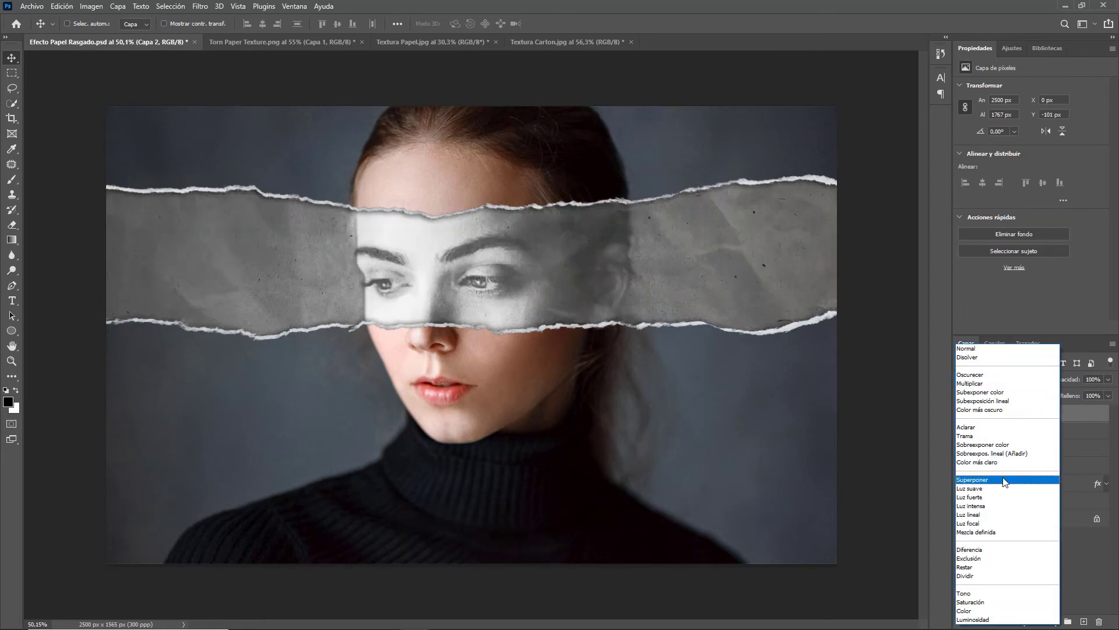
pyautogui.click(1004, 479)
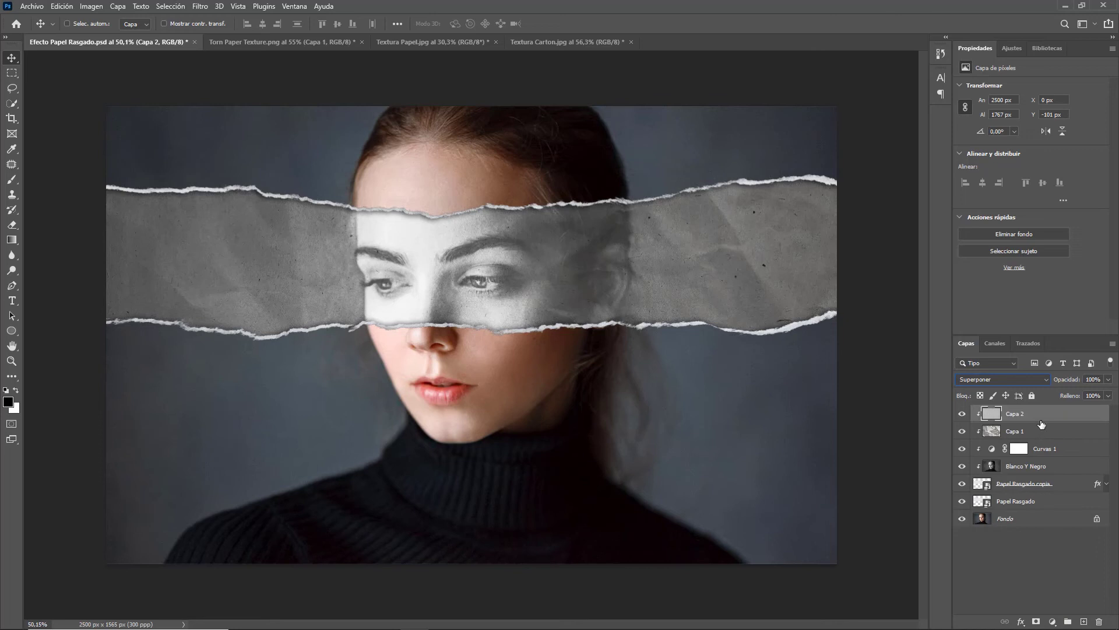
pyautogui.press('2')
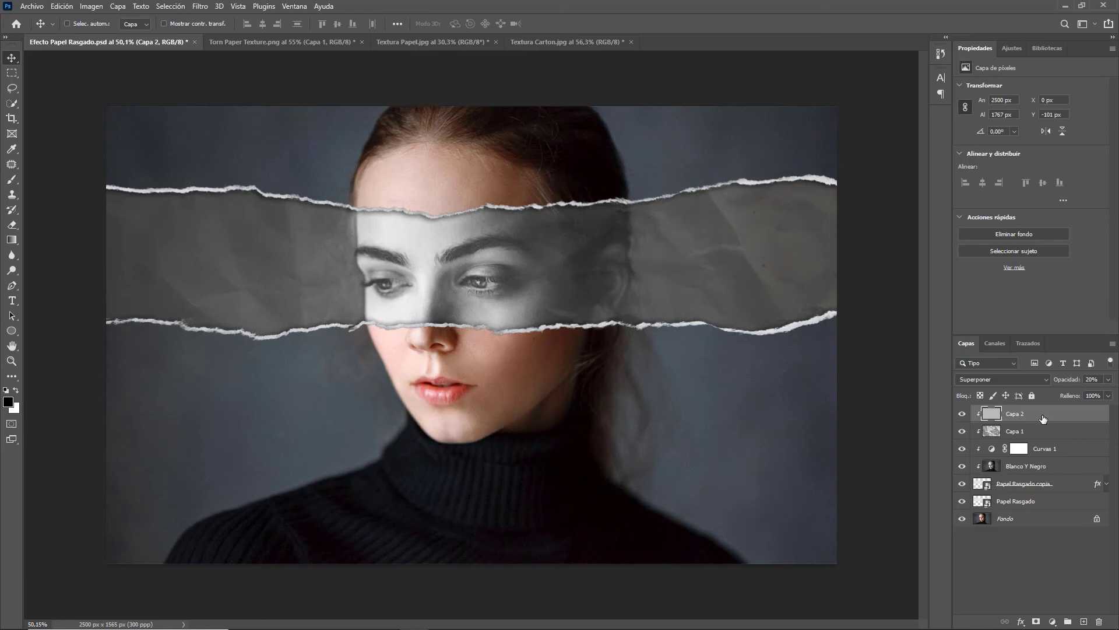
# Step: On Curvas 1, pull the shadow point down and the highlight point up for more contrast
pyautogui.click(1046, 450)
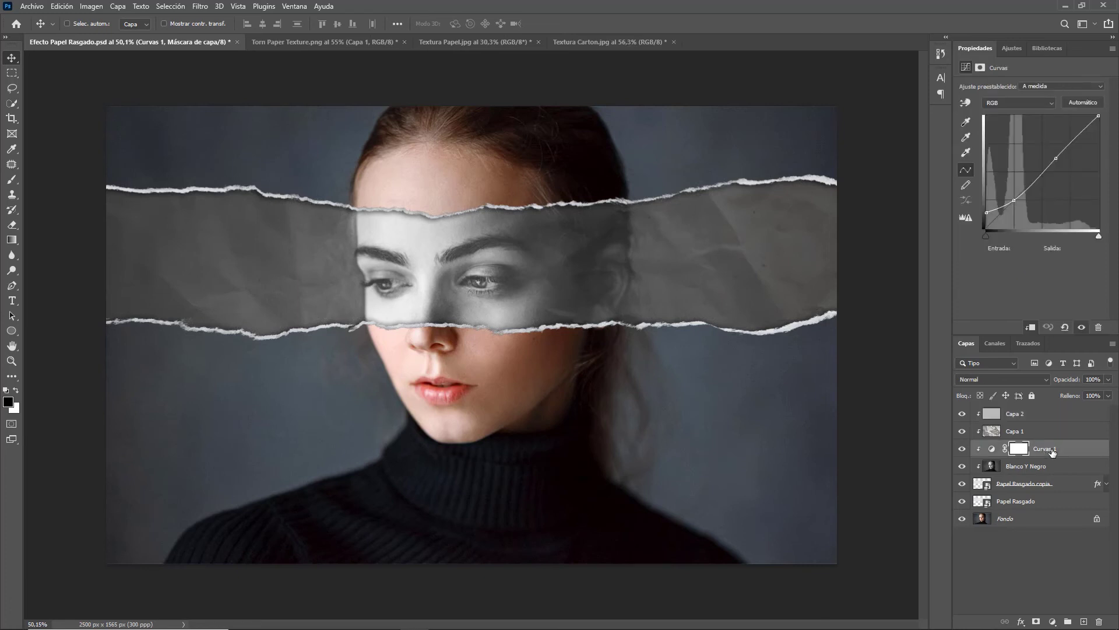
pyautogui.moveTo(1014, 200); pyautogui.dragTo(1014, 204)
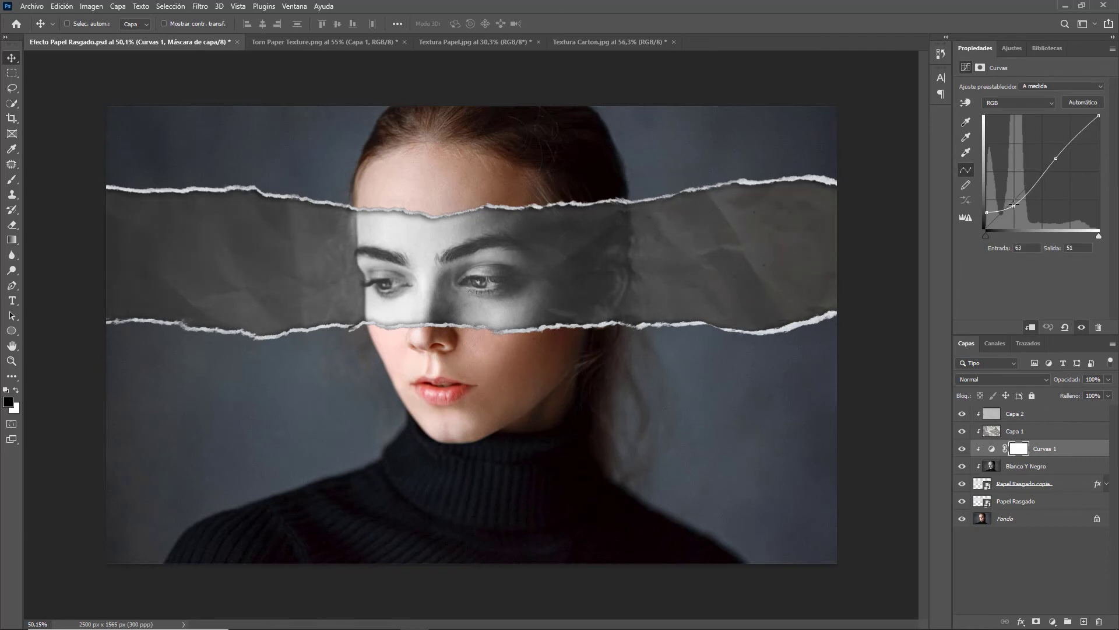
pyautogui.moveTo(1056, 158); pyautogui.dragTo(1054, 155)
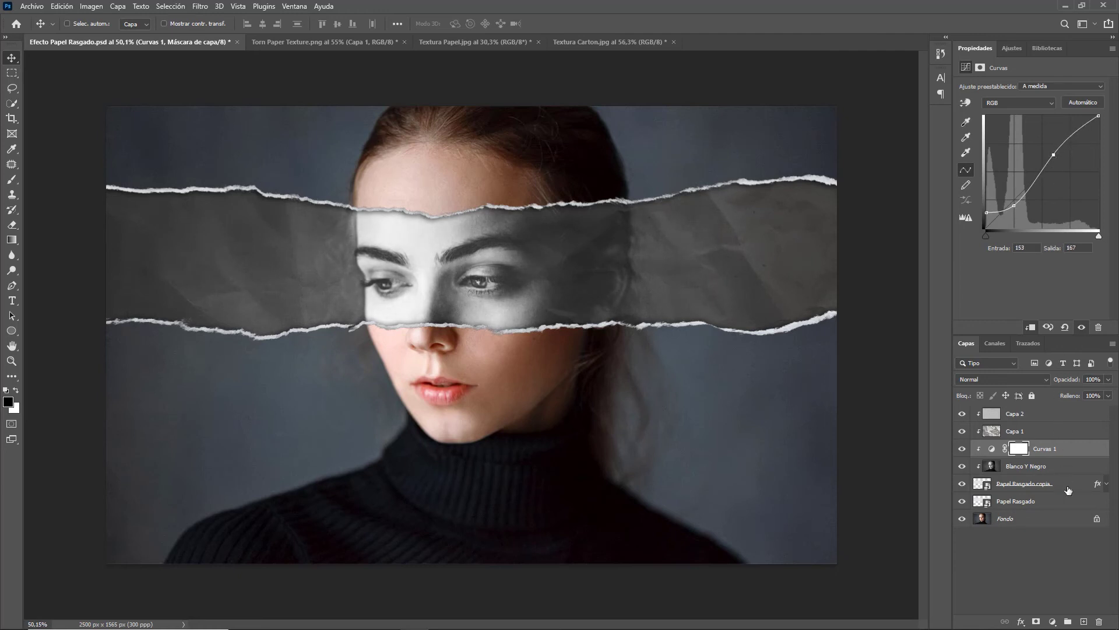
pyautogui.click(1065, 521)
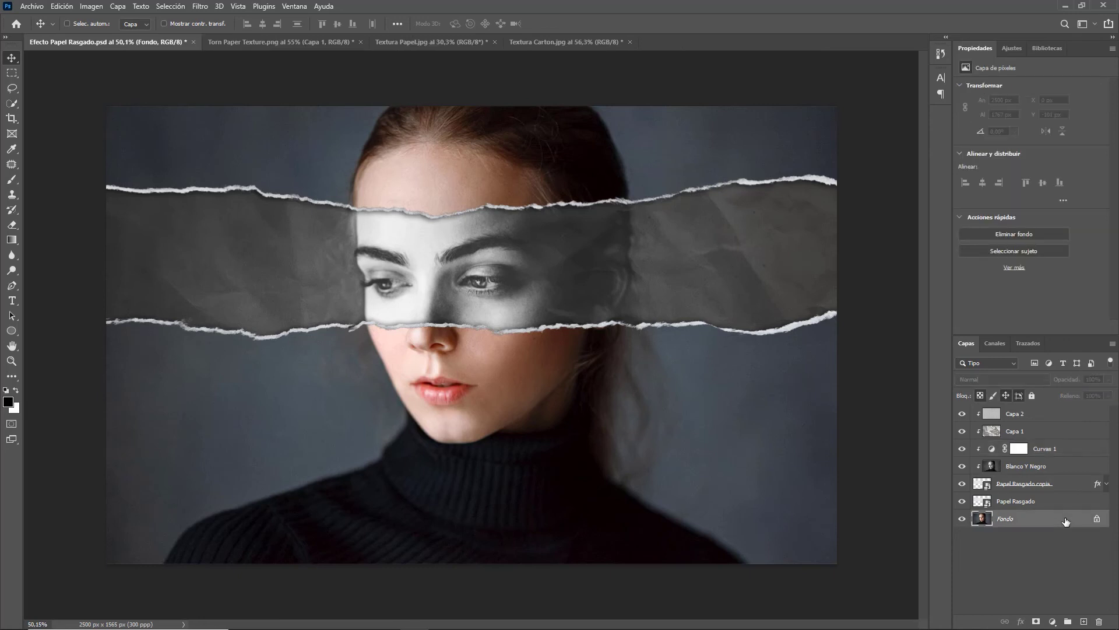
# Step: Add a Color Balance adjustment clipped to Fondo, shifting its colours toward cyan, green and blue
pyautogui.click(1011, 49)
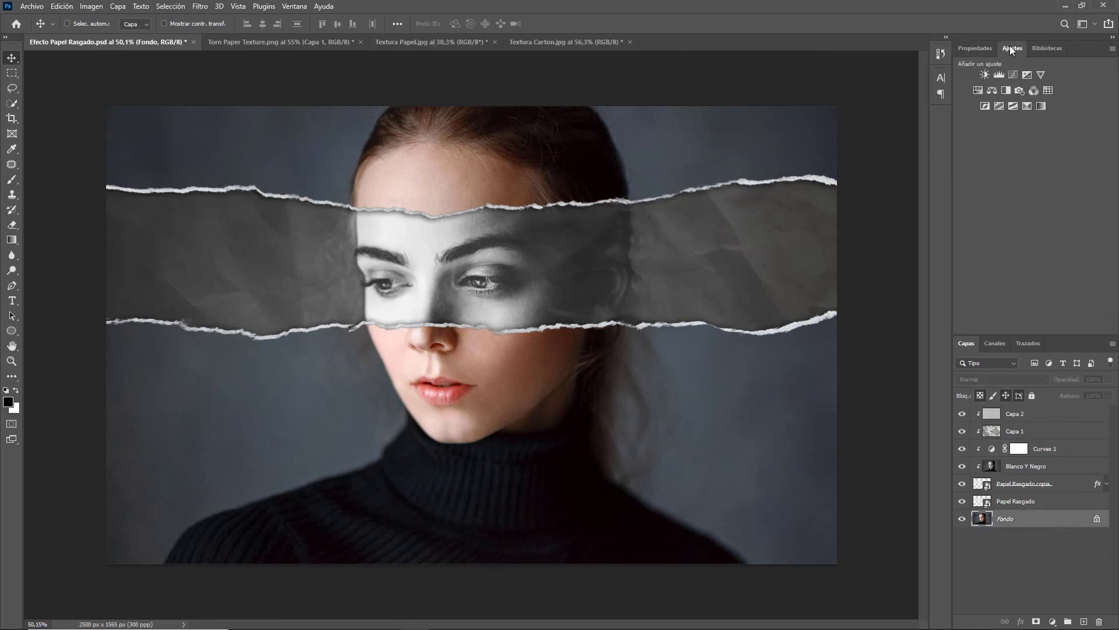
pyautogui.click(992, 91)
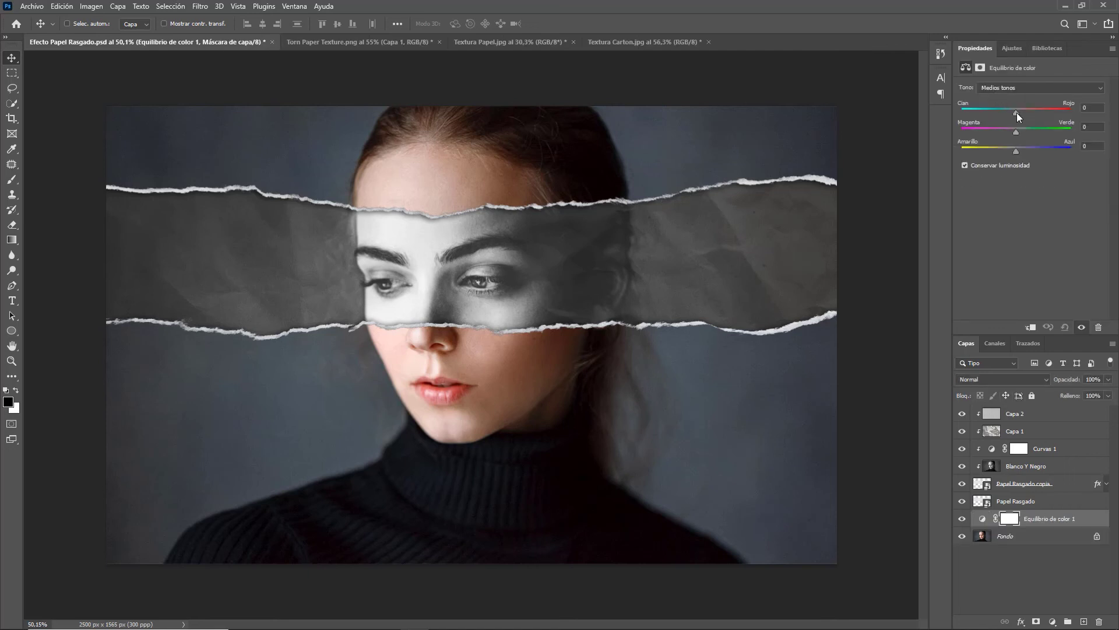
pyautogui.click(1033, 328)
pyautogui.moveTo(1015, 113)
pyautogui.mouseDown()
pyautogui.moveTo(998, 113)
pyautogui.moveTo(1030, 130)
pyautogui.mouseUp()
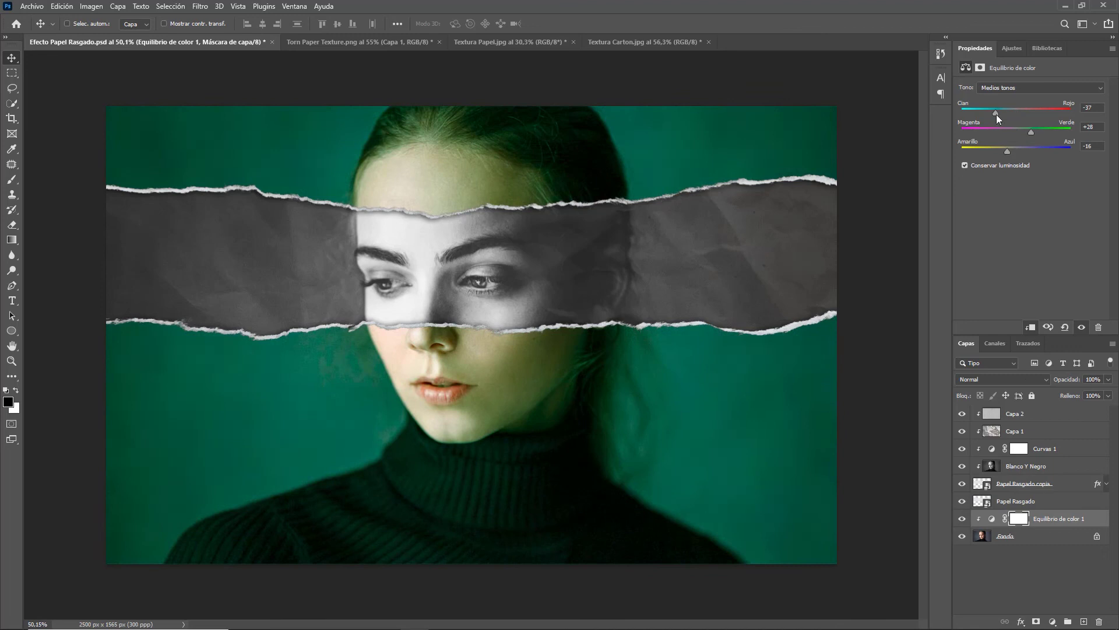
pyautogui.moveTo(1011, 154)
pyautogui.mouseDown()
pyautogui.moveTo(1025, 154)
pyautogui.moveTo(1029, 130)
pyautogui.mouseUp()
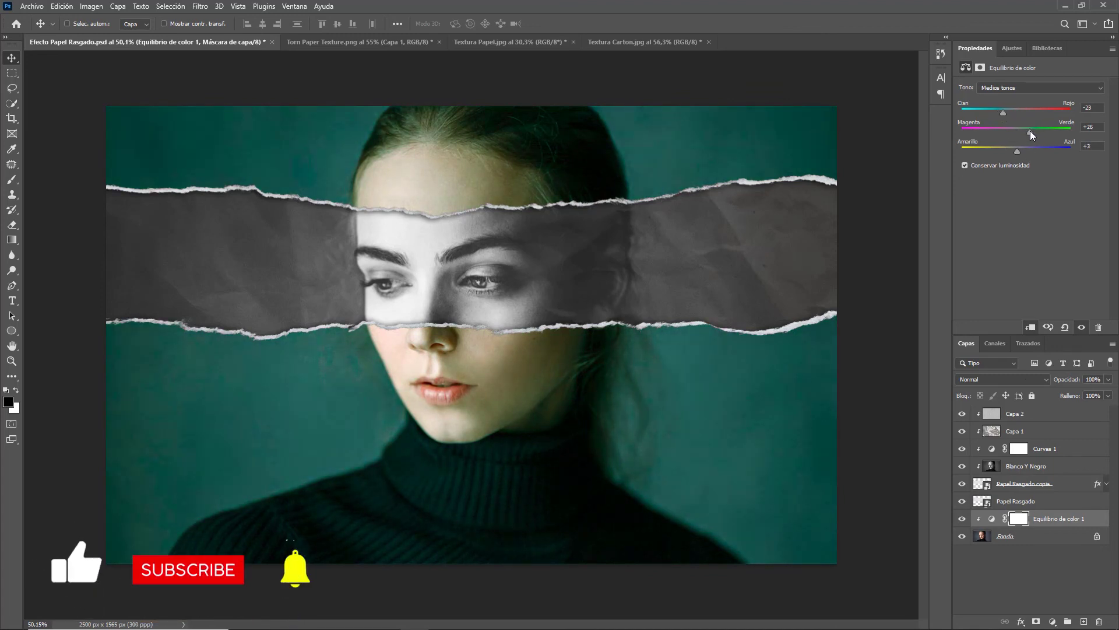
pyautogui.click(1027, 557)
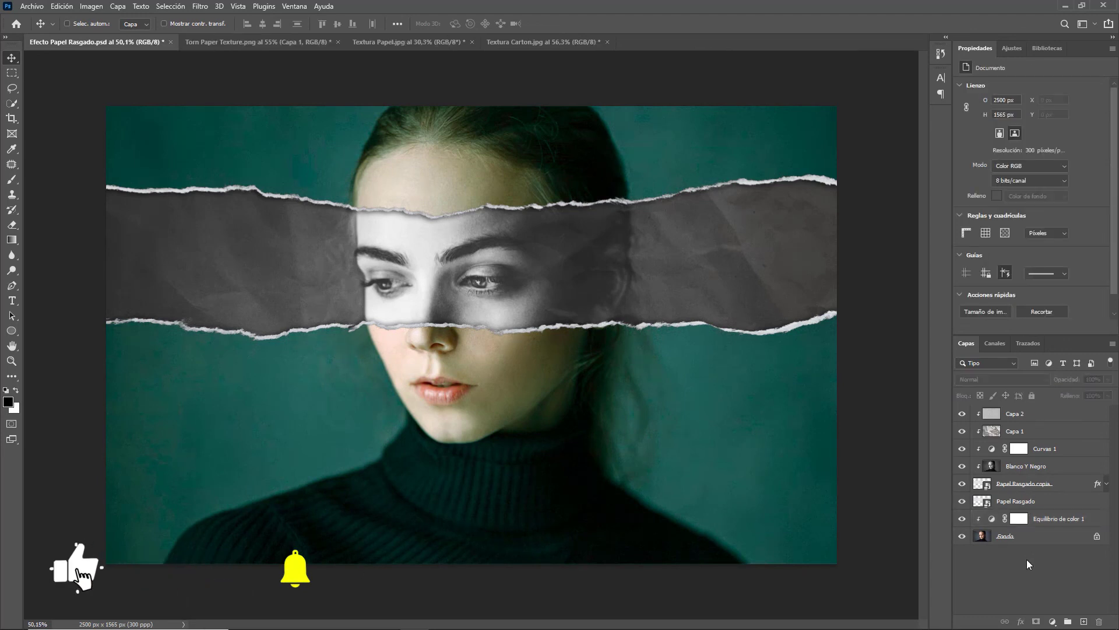